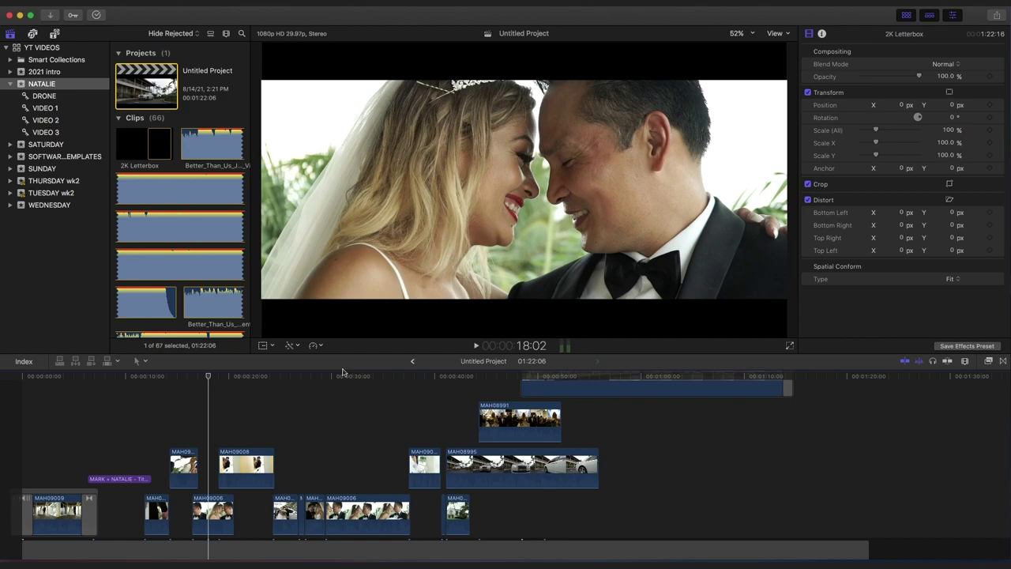
Step: Play back the wedding edit from the close-up kissing shot at about 31 seconds through to the car clip
left_click(347, 397)
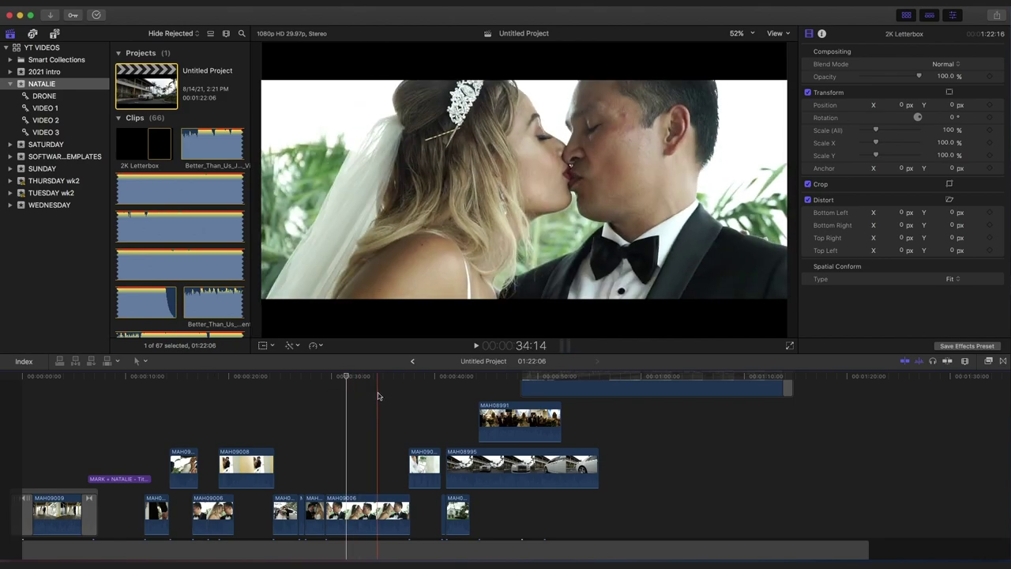
key("XF86AudioLowerVolume")
key("space")
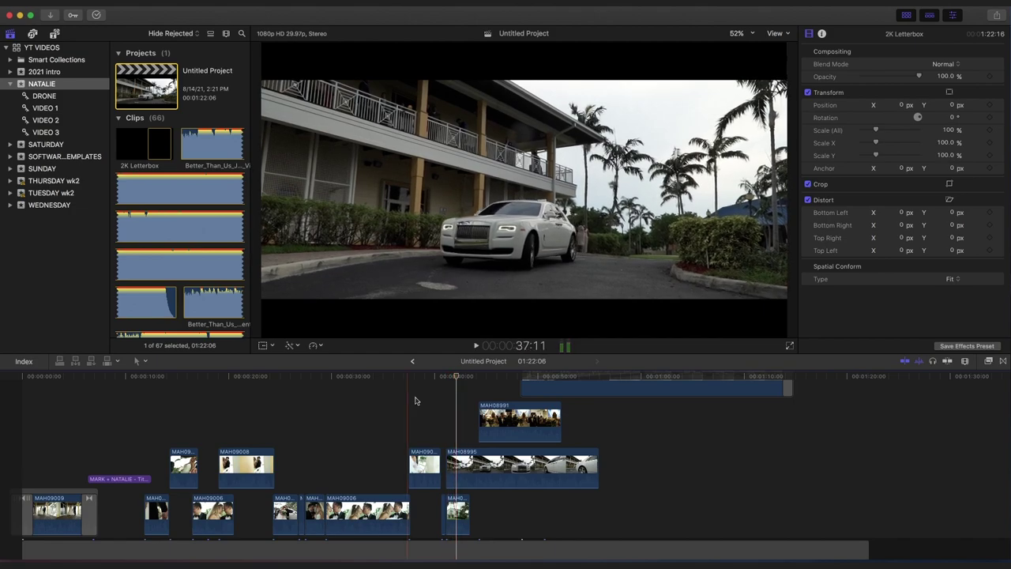
key("space")
Step: Examine the timeline's letterbox, drone and church clips, stopping on the couple's church exit at about 47 seconds
scroll(440, 401, "up", 5)
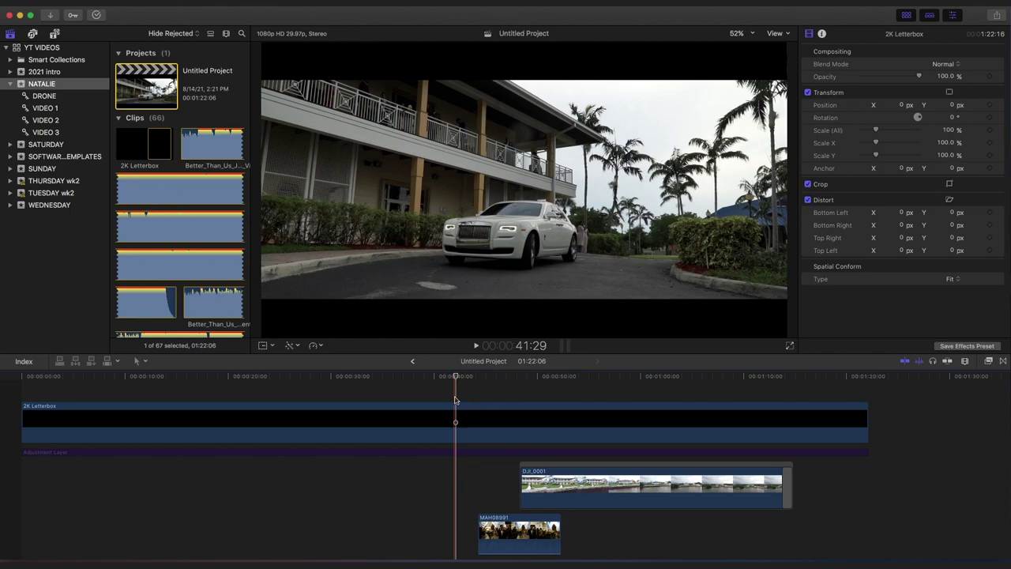
scroll(455, 403, "down", 1)
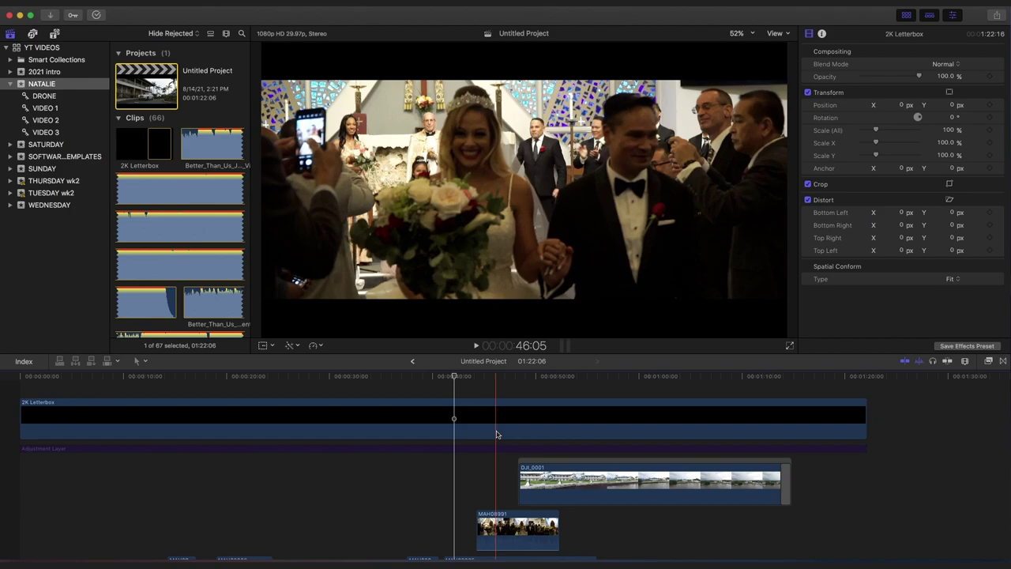
left_click(472, 379)
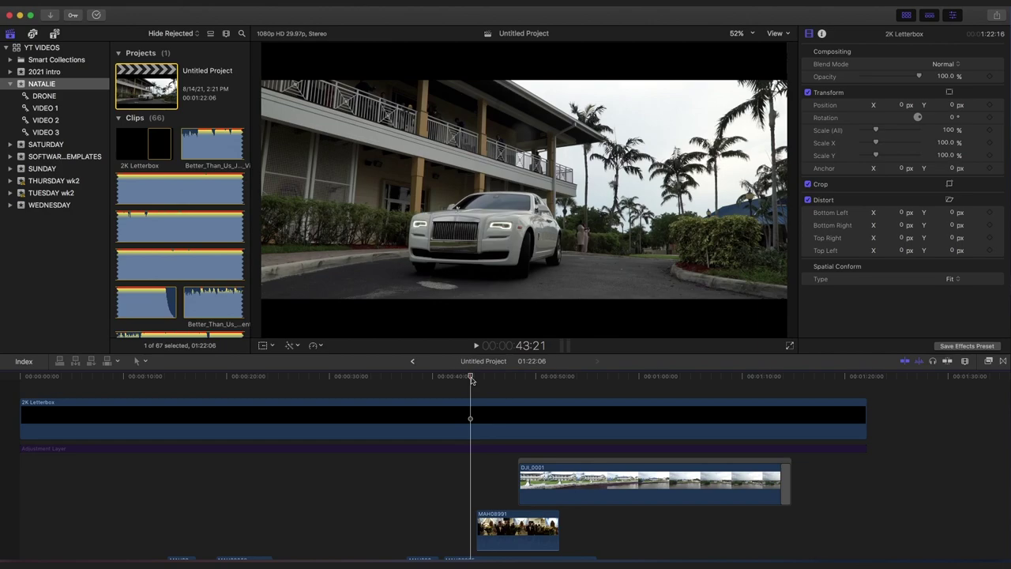
left_click_drag(471, 380, 394, 374)
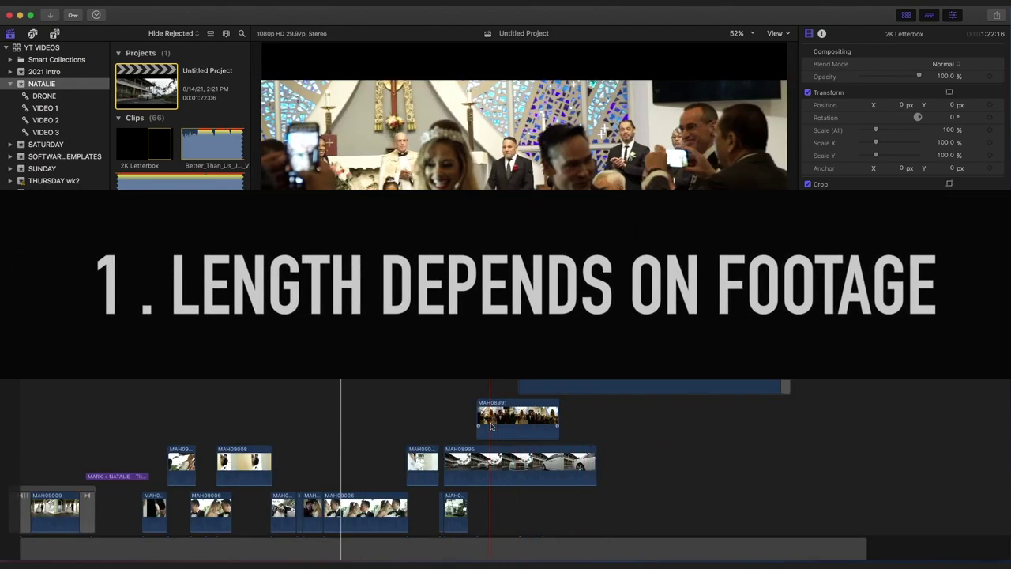
scroll(522, 411, "up", 5)
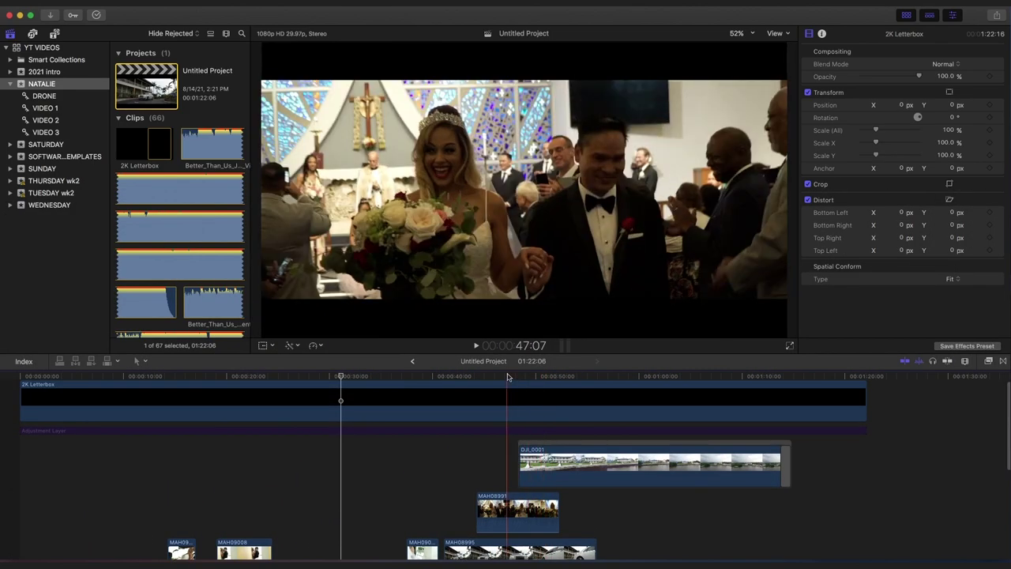
left_click(508, 377)
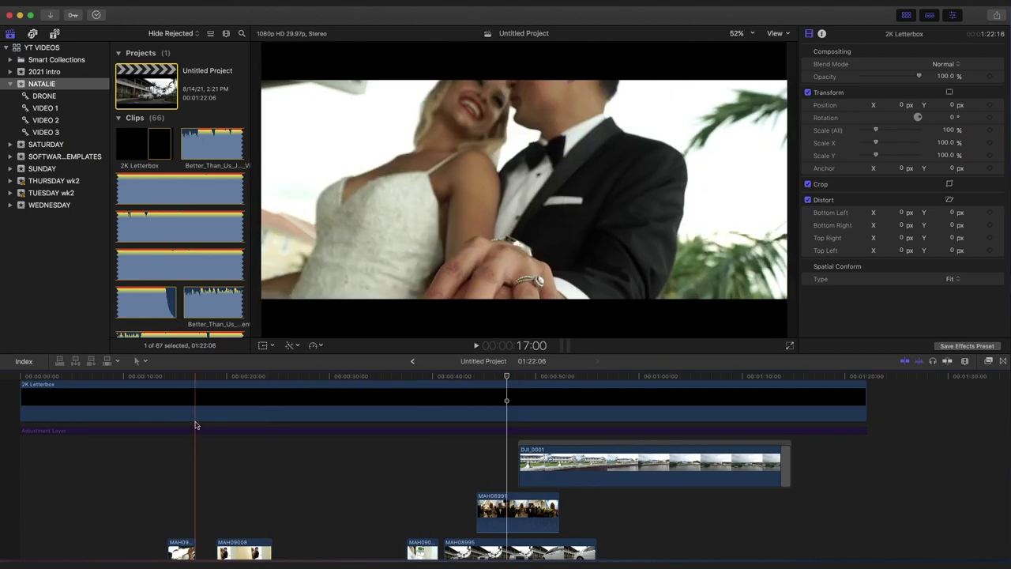
Step: Open the VIDEO 1 keyword collection and browse its ceremony footage
left_click(55, 86)
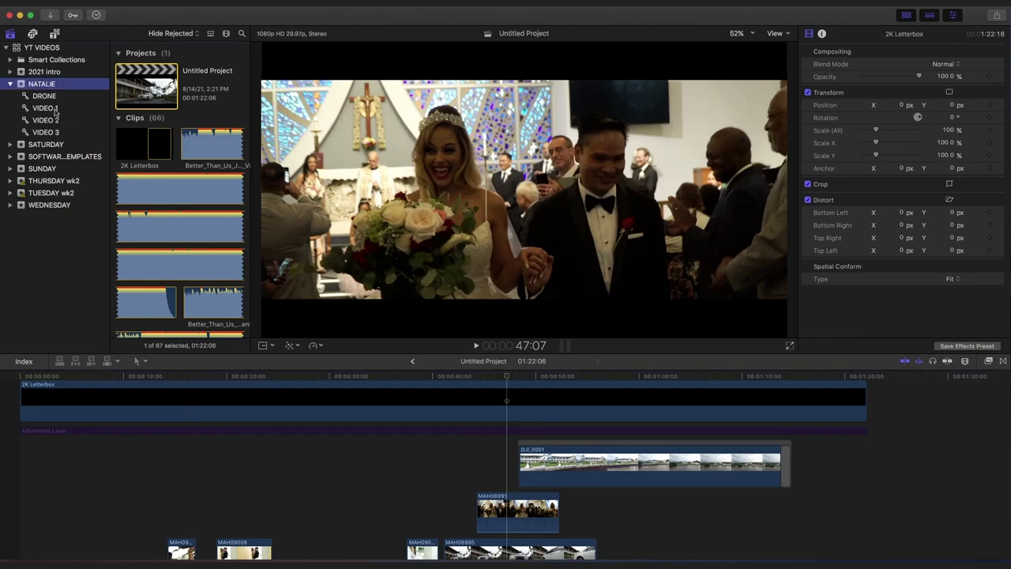
left_click(45, 108)
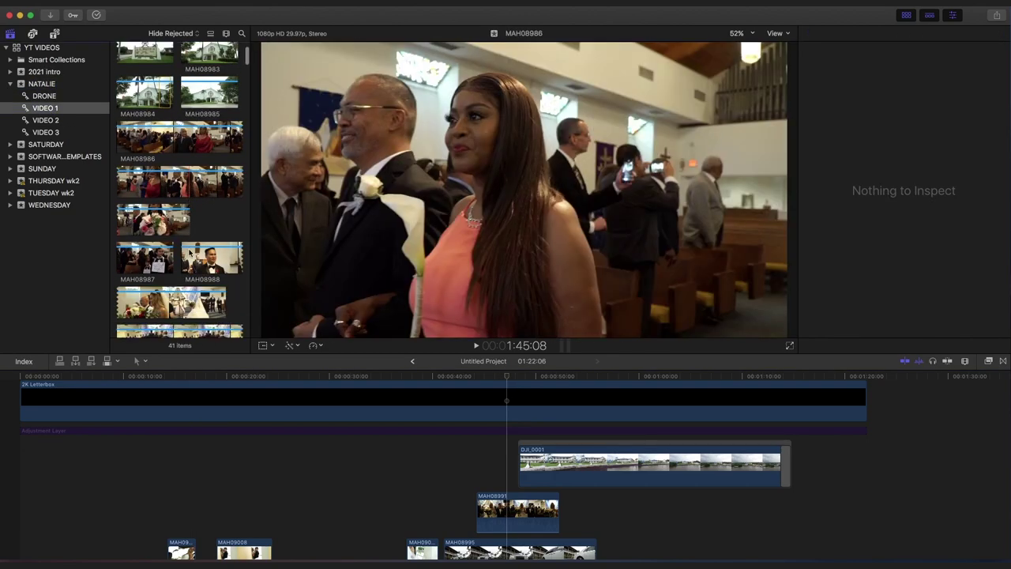
scroll(202, 249, "down", 10)
left_click(199, 262)
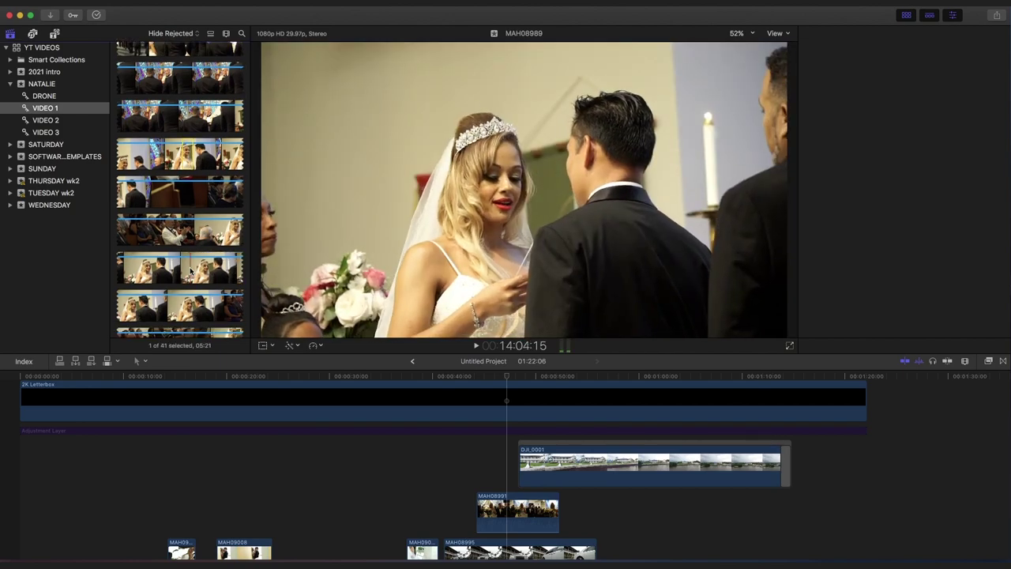
Step: Return to the project timeline and look over its stacked clips from the couple shots to the drone footage
key("super+4")
left_click(361, 463)
scroll(447, 461, "down", 3)
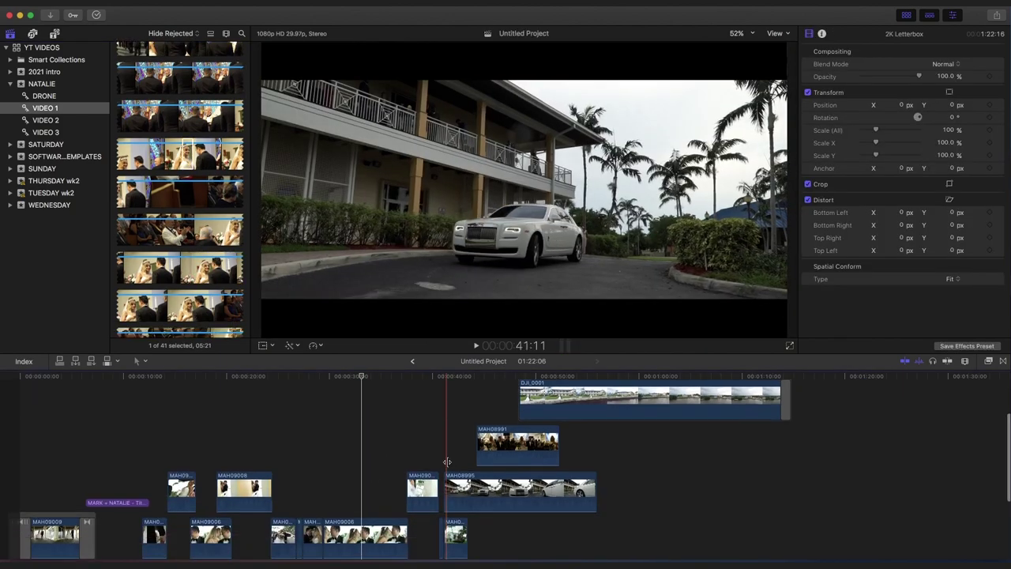
scroll(448, 461, "down", 3)
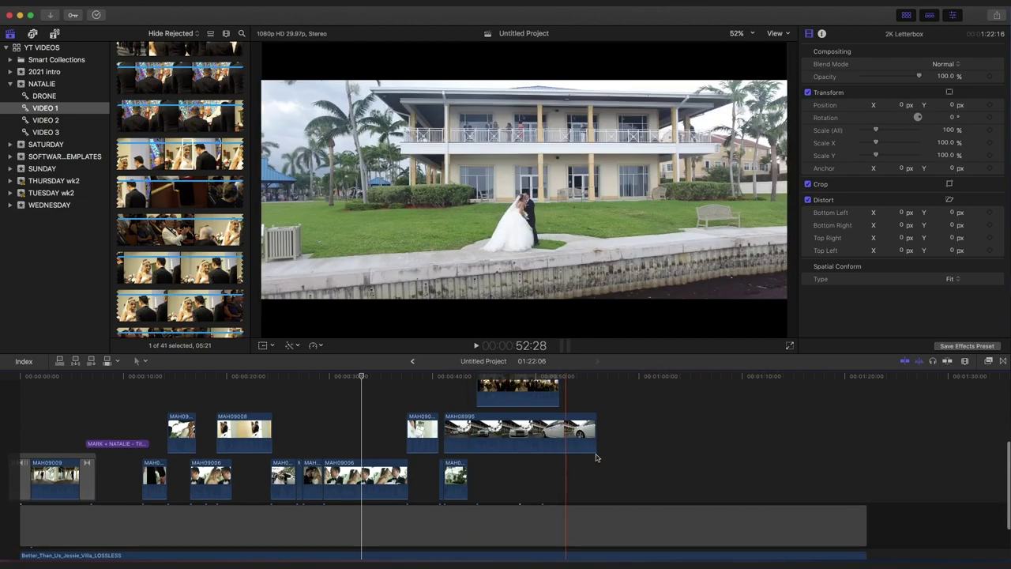
left_click(658, 377)
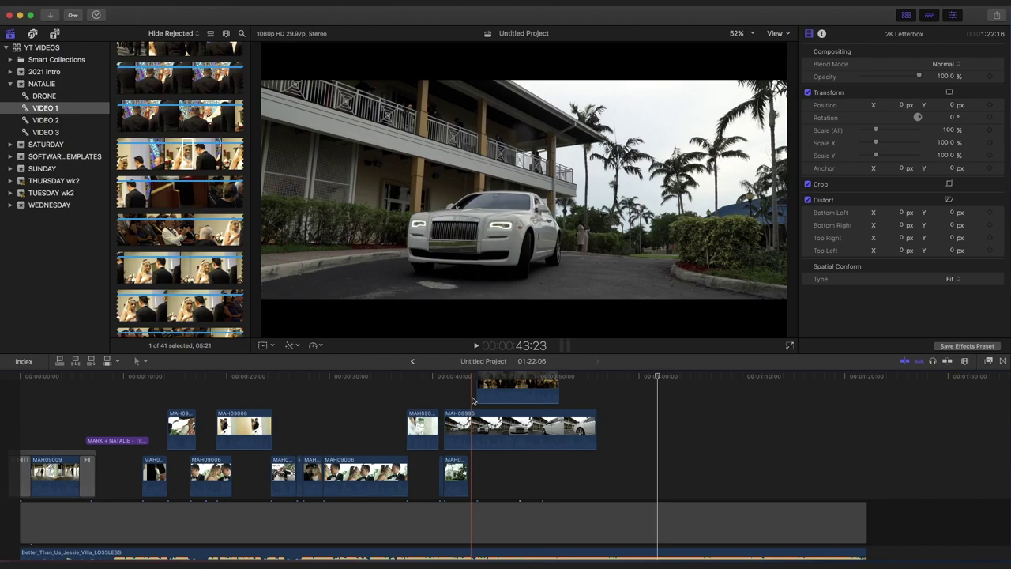
scroll(324, 447, "up", 3)
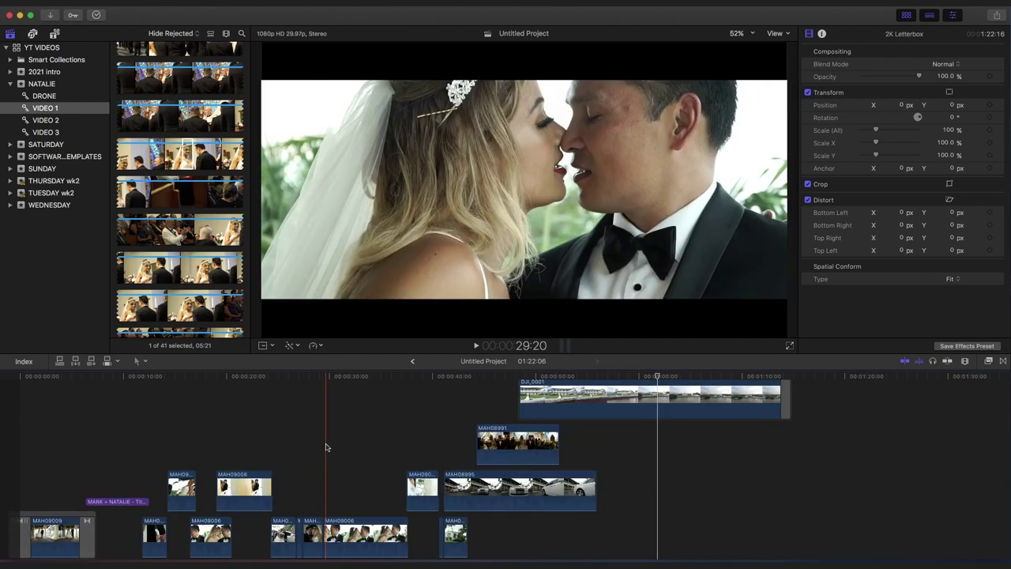
Step: Play the close-up kissing clip MAH09006 from about 30 seconds twice to review the shot
key("space")
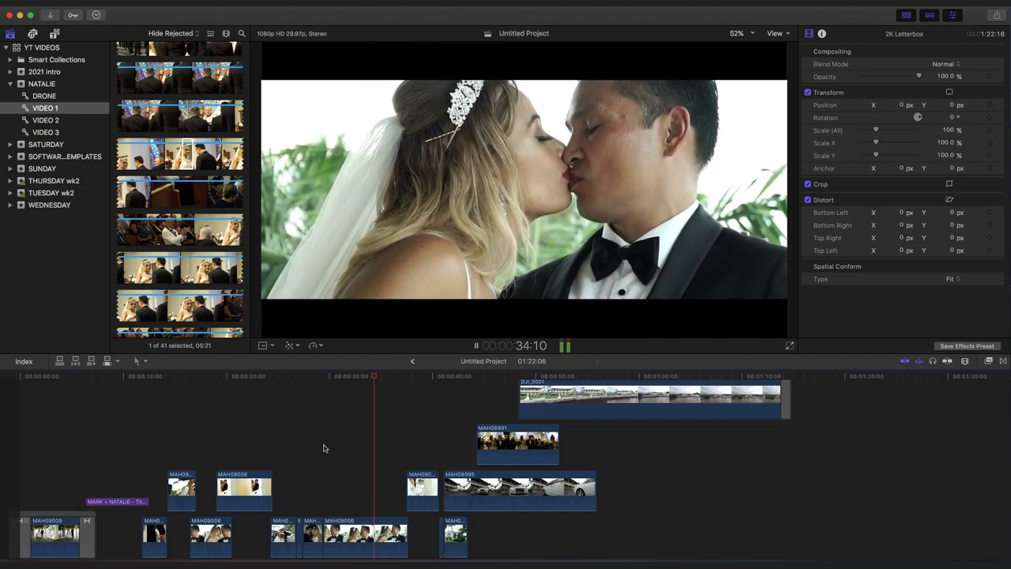
key("space")
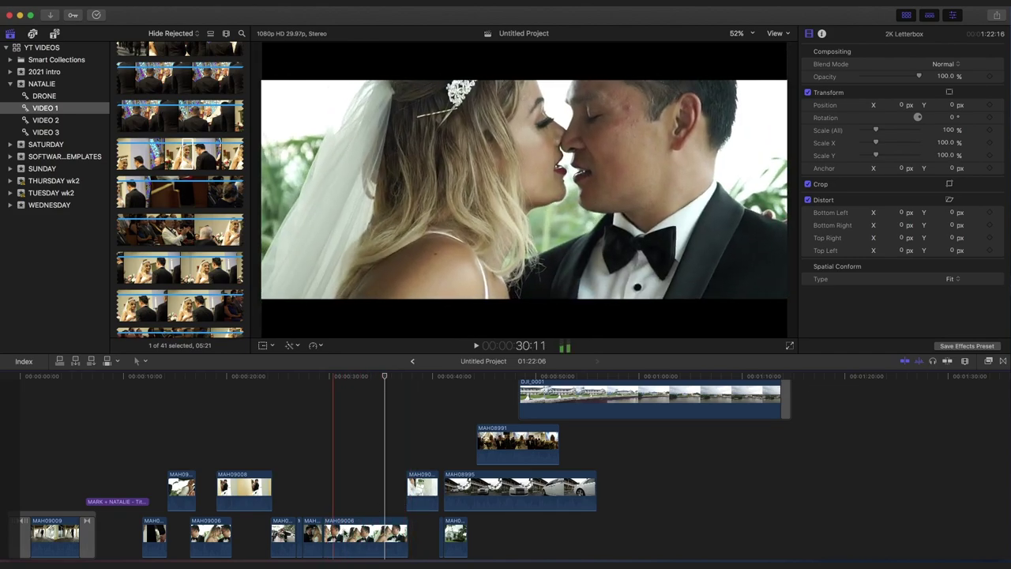
key("space")
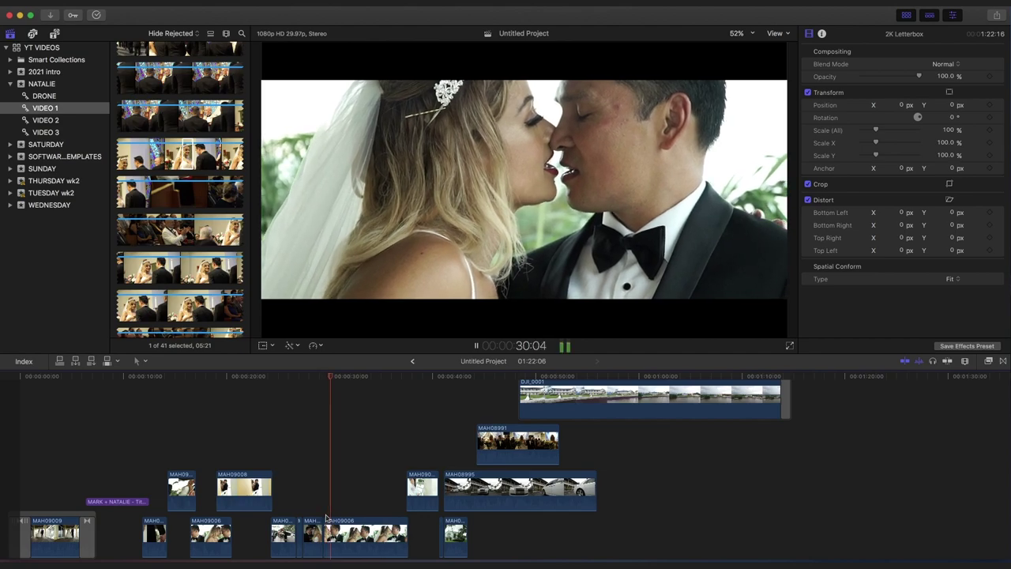
key("space")
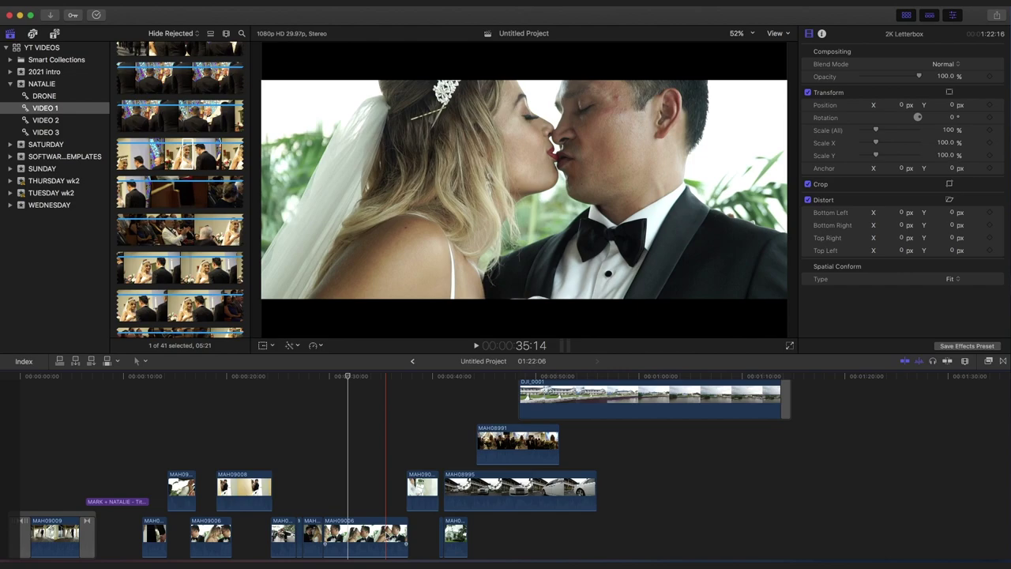
left_click(355, 491)
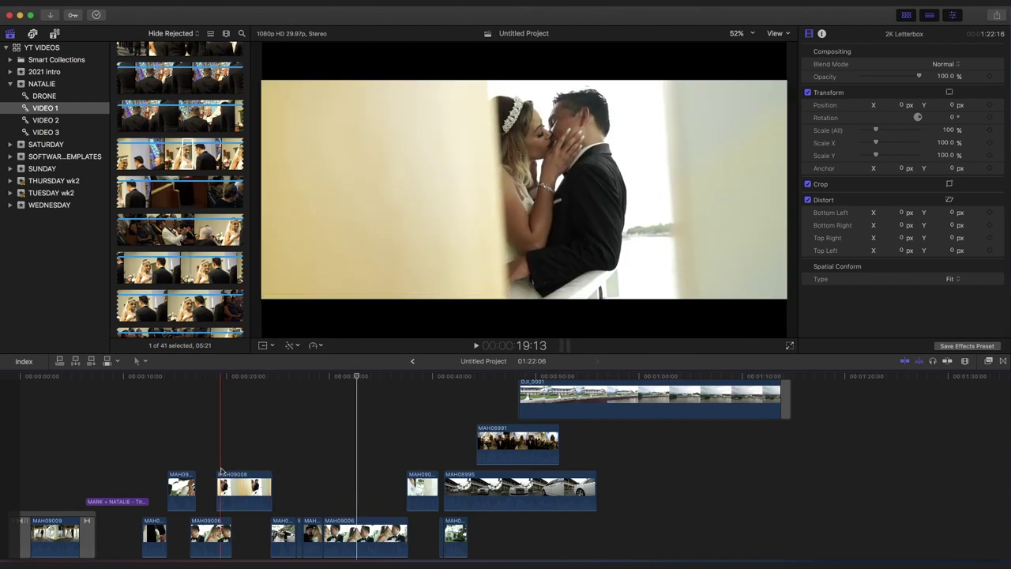
Step: Look through the timeline's layers and inspect the shot of the couple's hands and ring at about 15 seconds
scroll(363, 446, "up", 3)
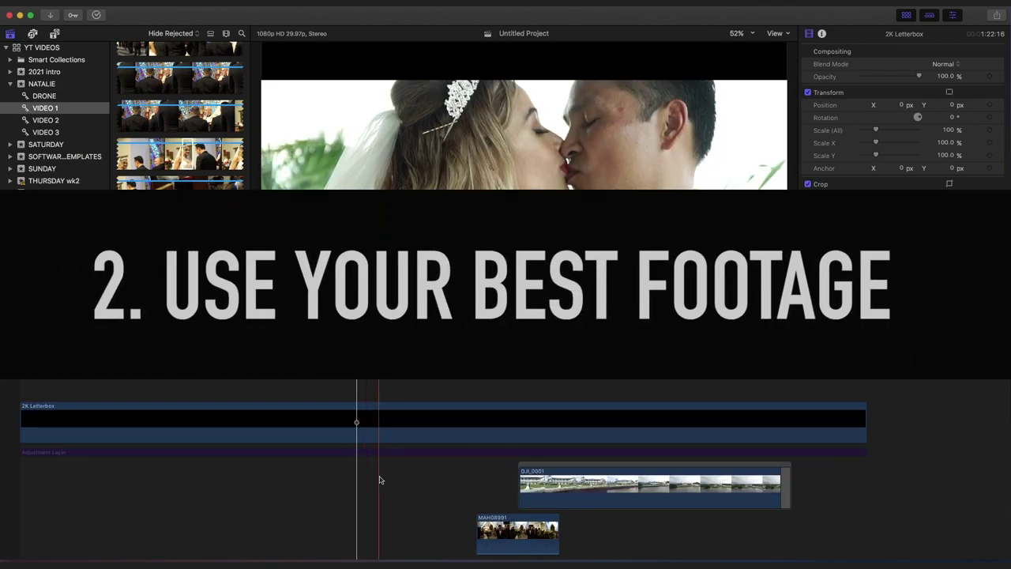
scroll(368, 450, "down", 5)
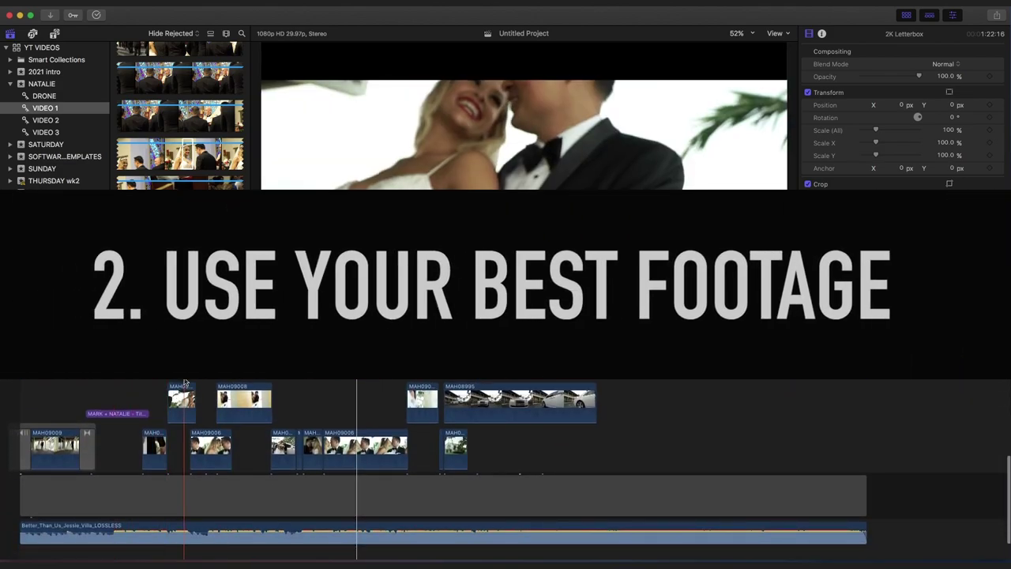
left_click(183, 381)
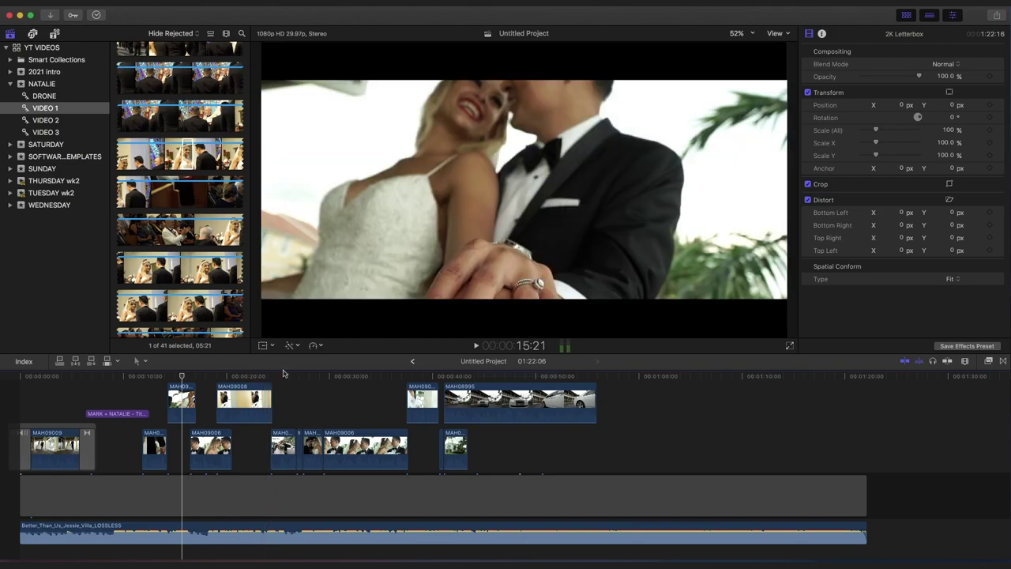
Step: Move the car clip MAH08995 earlier so that it starts at about 30 seconds, over the close-up kissing clip
scroll(460, 428, "up", 3)
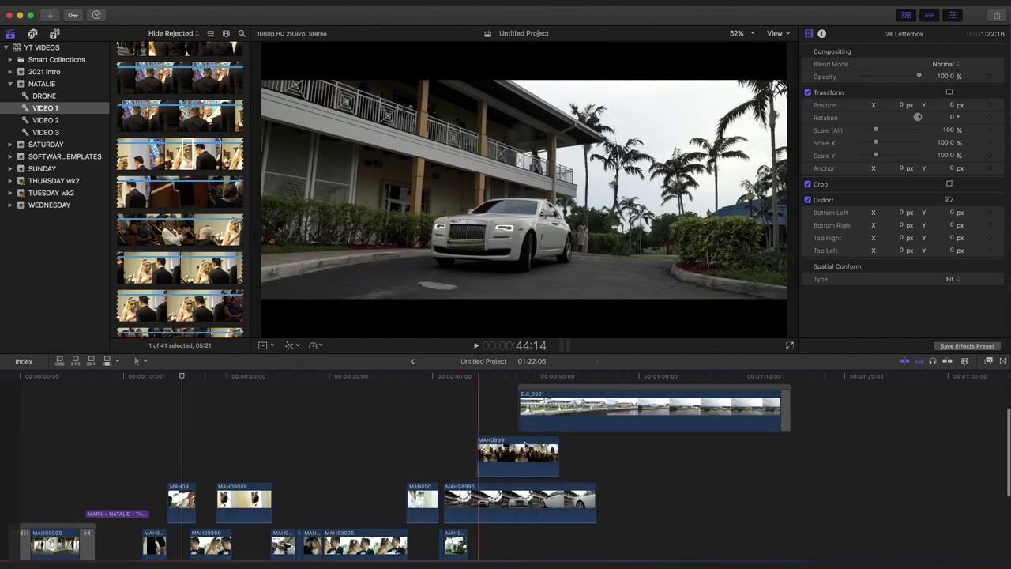
left_click_drag(515, 493, 402, 450)
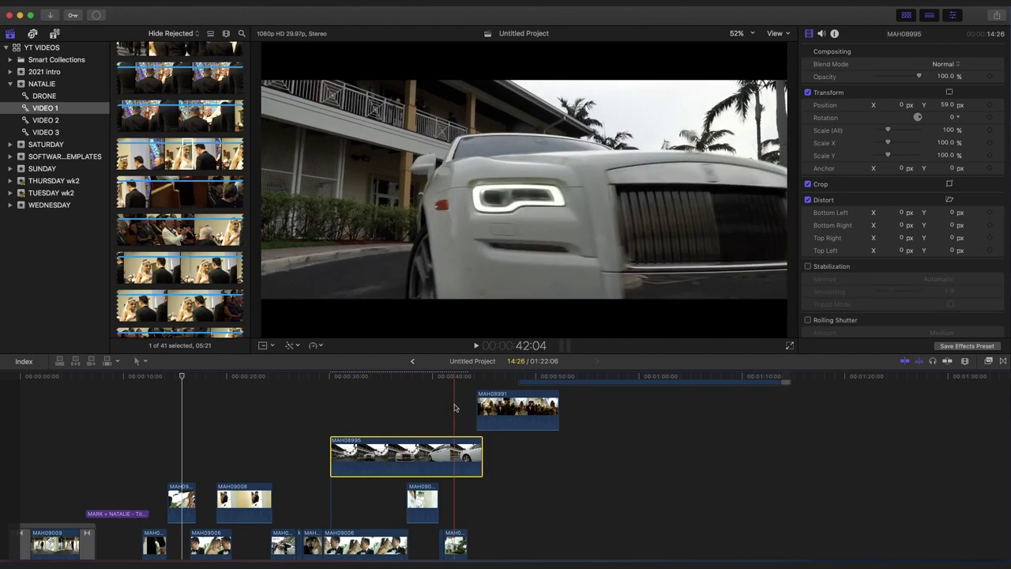
left_click(361, 392)
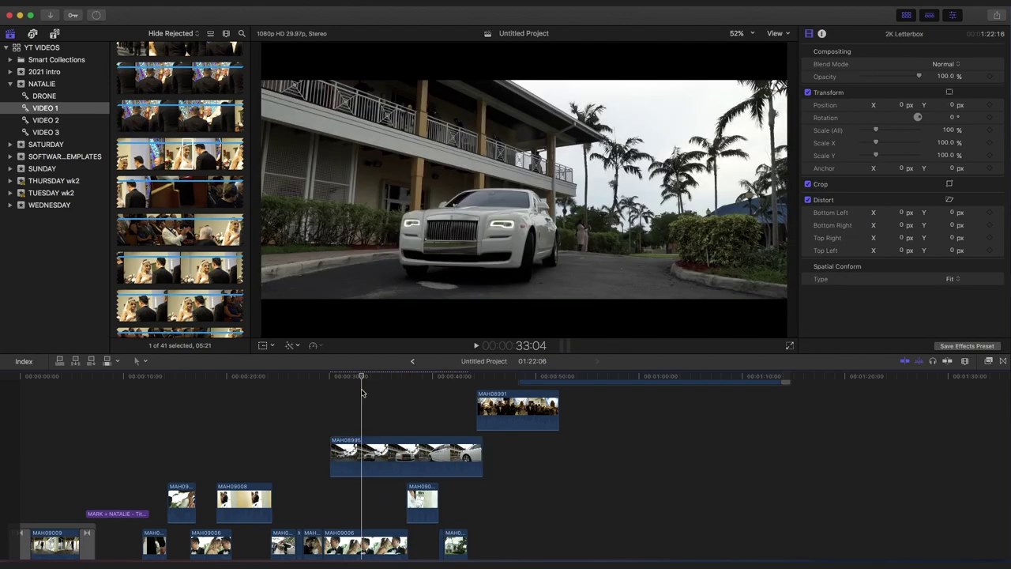
Step: Review the rearranged timeline, examining the variety of car, drone, church and couple shots across its layers
scroll(361, 393, "up", 1)
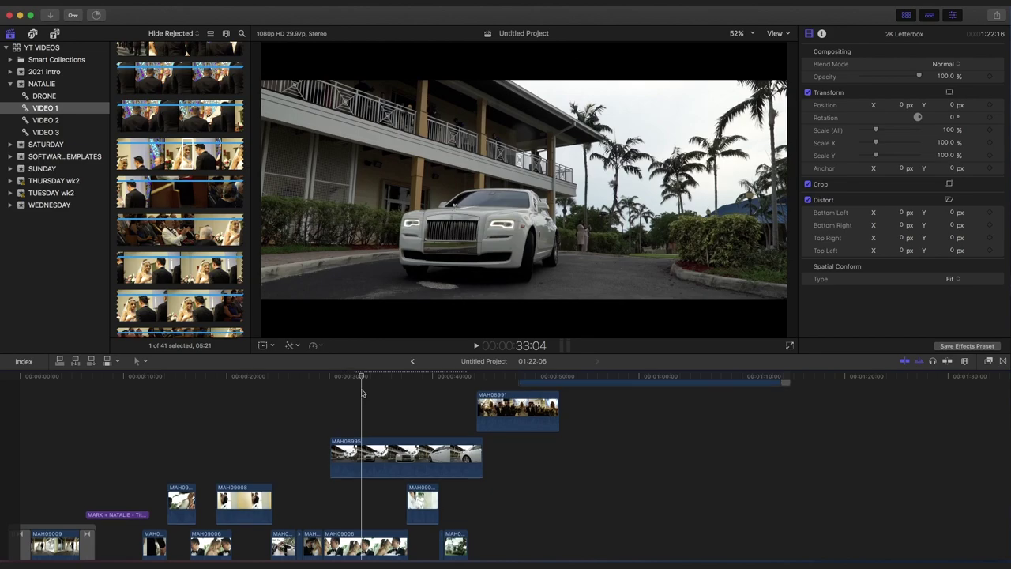
scroll(362, 393, "down", 1)
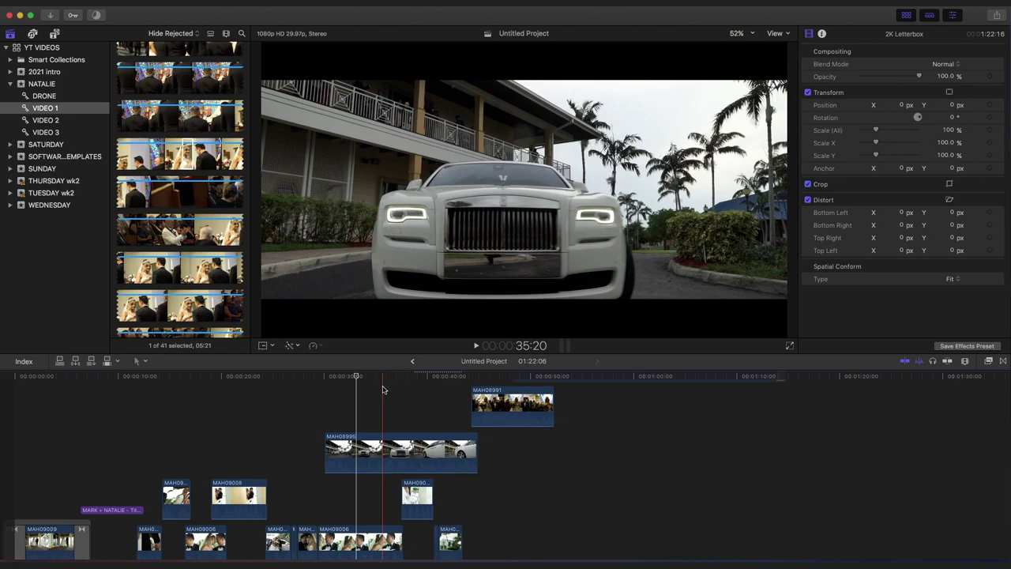
left_click(383, 389)
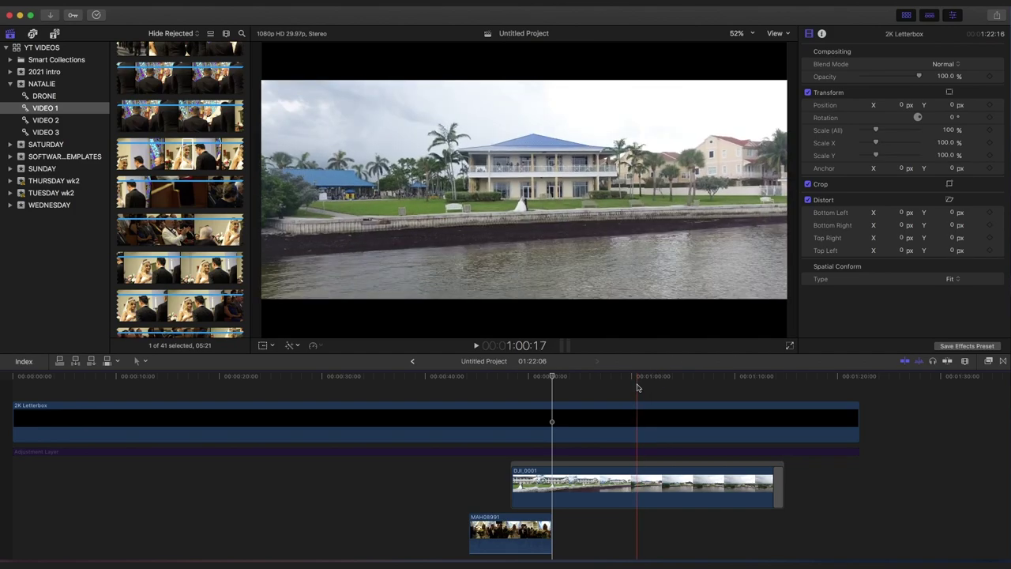
left_click(303, 378)
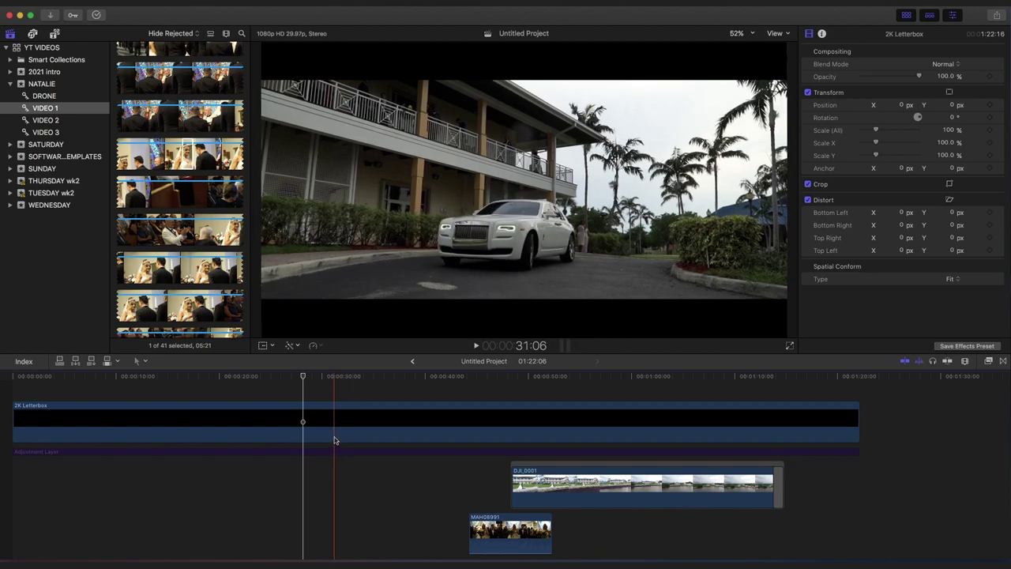
scroll(334, 440, "down", 10)
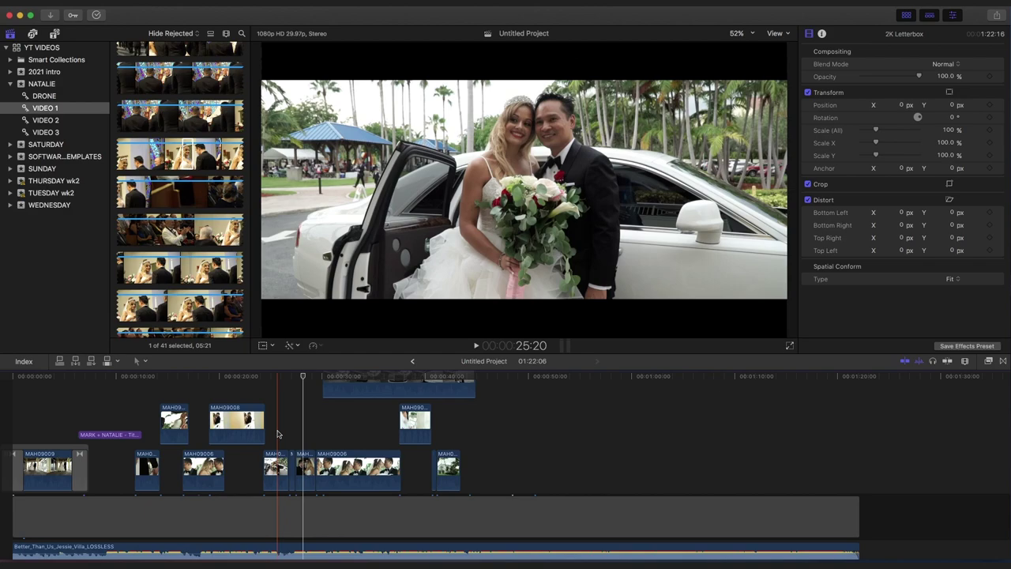
scroll(277, 433, "up", 1)
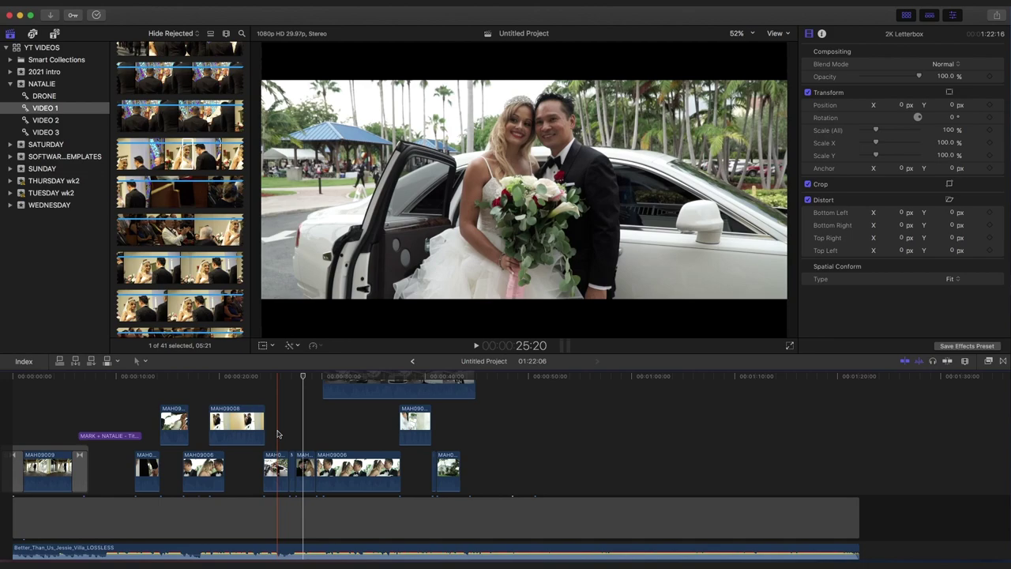
scroll(277, 434, "up", 5)
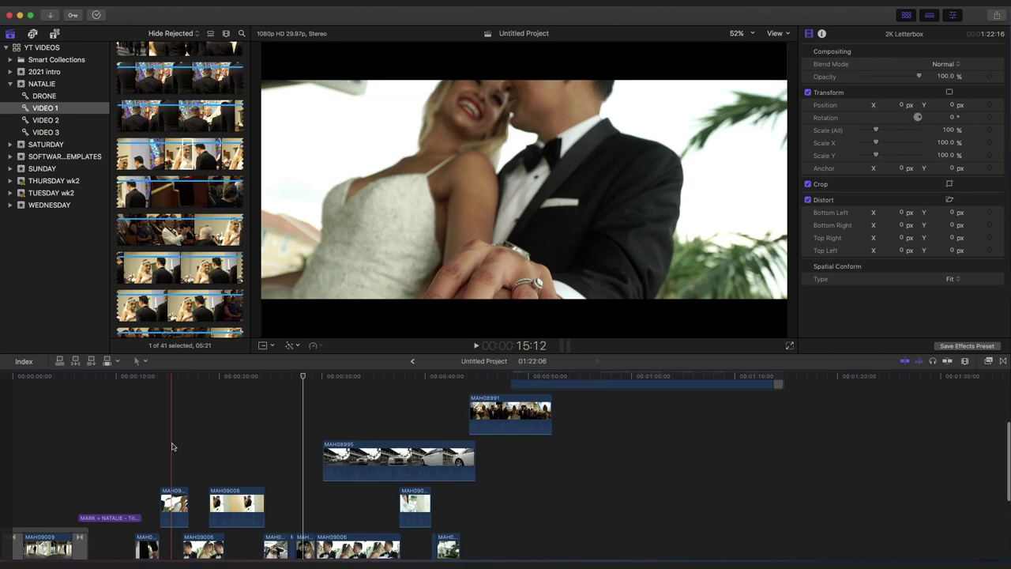
scroll(171, 446, "down", 5)
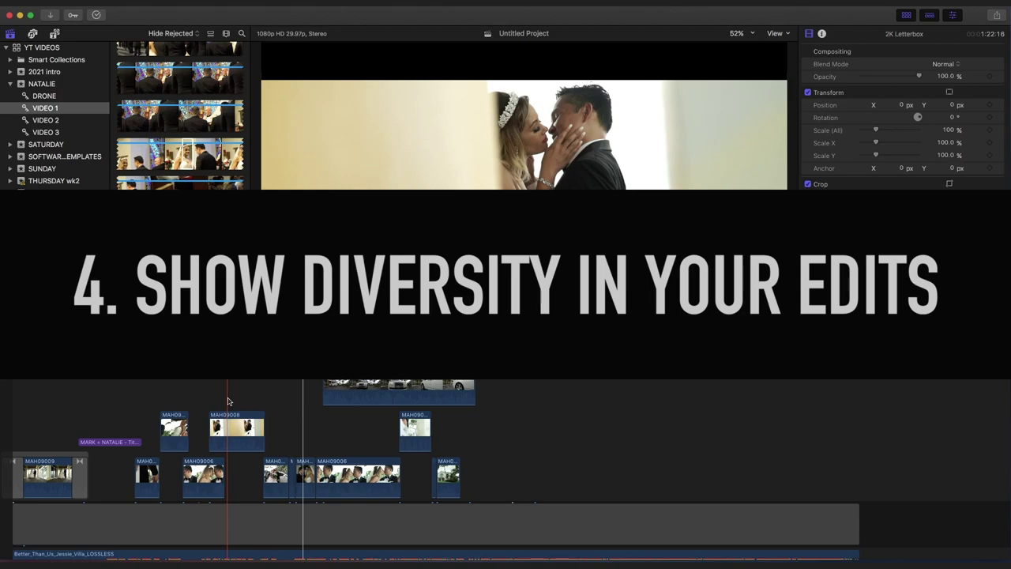
scroll(478, 403, "up", 5)
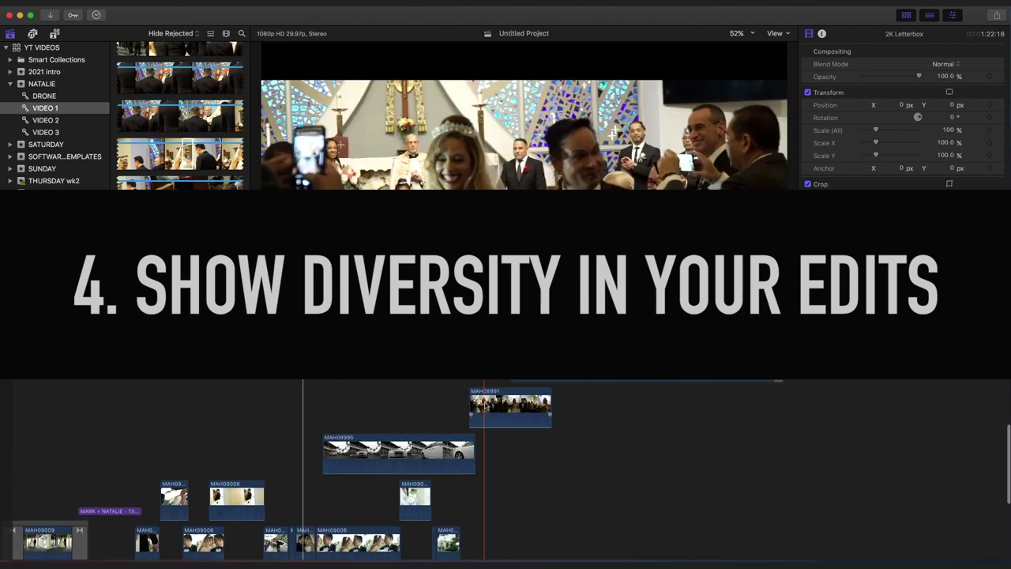
Step: Compare the reception dance footage in source clip MAH09000 with the timeline shot of the couple by the car at about 26 seconds
left_click(156, 116)
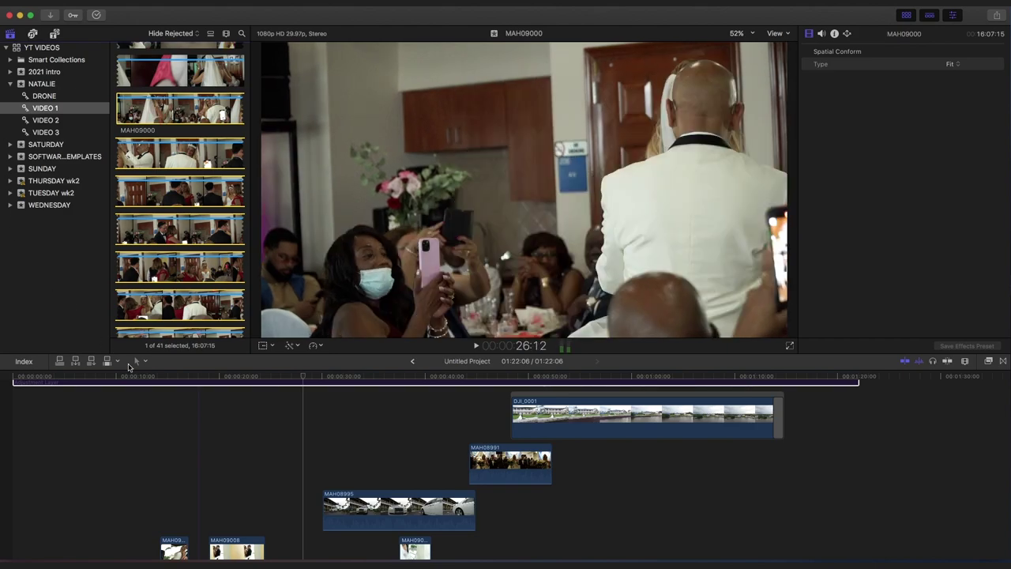
left_click(226, 395)
left_click(286, 434)
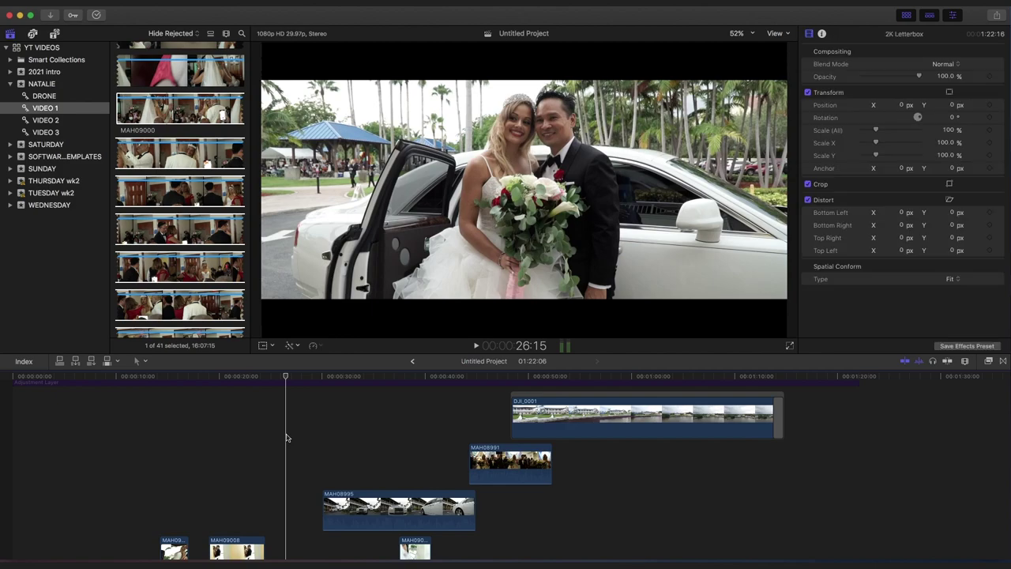
scroll(287, 437, "up", 3)
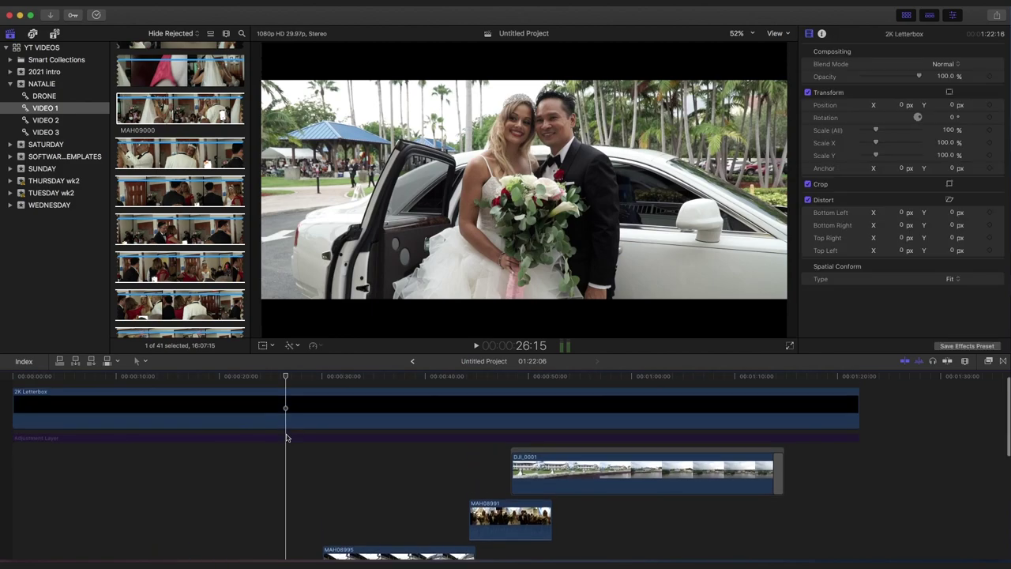
left_click(152, 229)
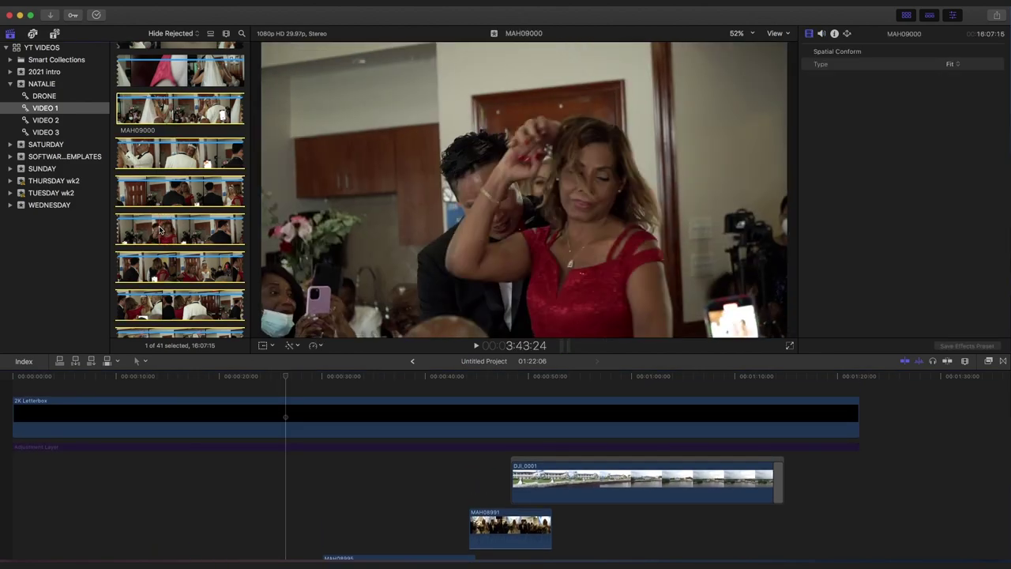
scroll(162, 229, "up", 5)
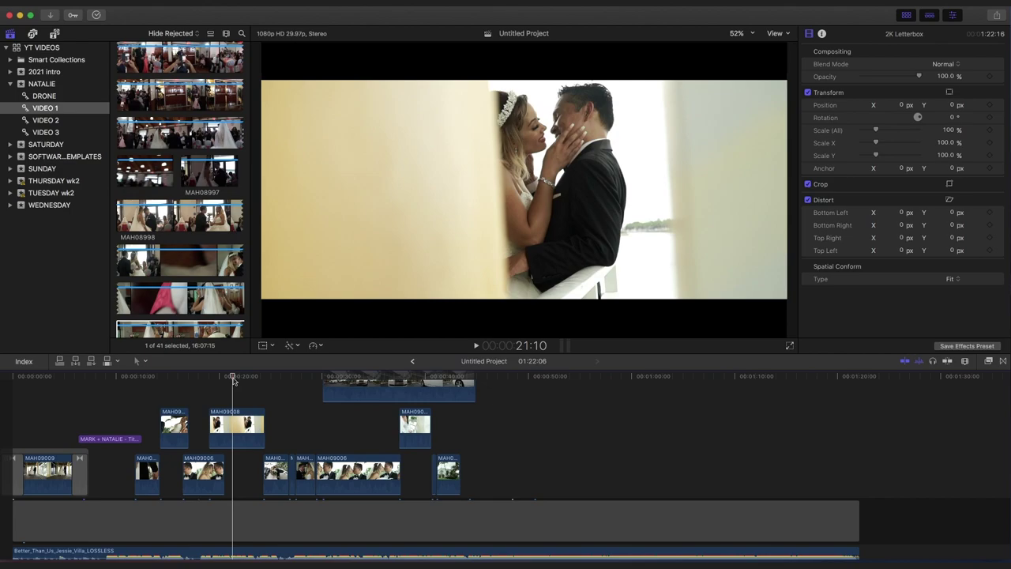
Step: Review the edit by scrubbing between about 21 and 26 seconds, playing through to about 30 seconds and checking the car shot
left_click_drag(233, 379, 282, 378)
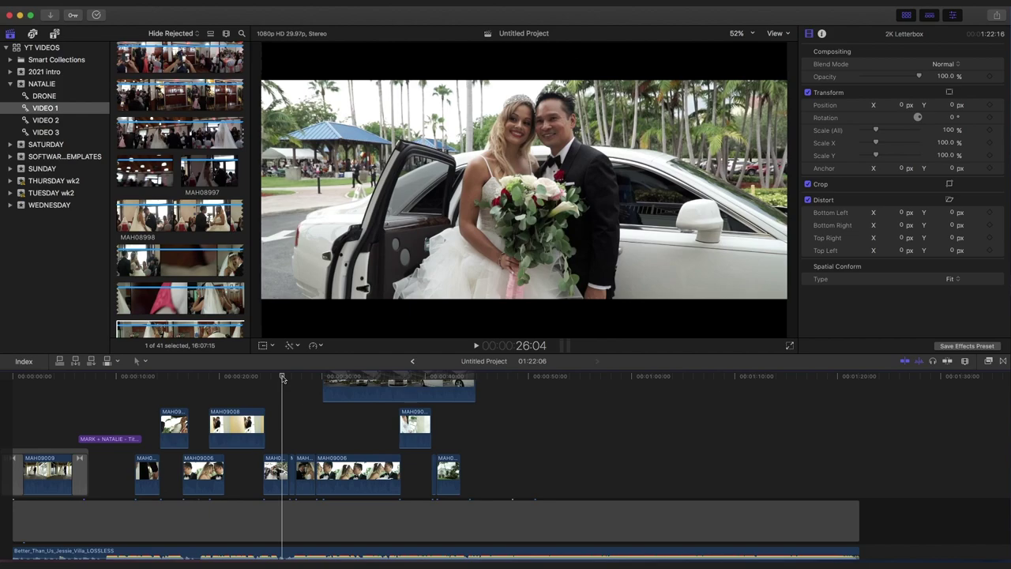
left_click_drag(282, 378, 244, 377)
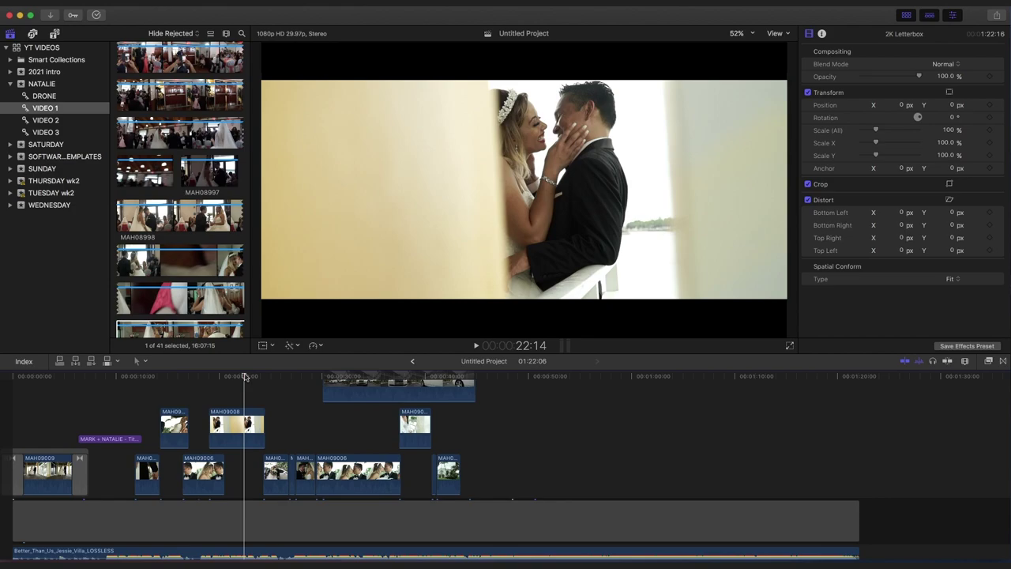
left_click(26, 376)
key("space")
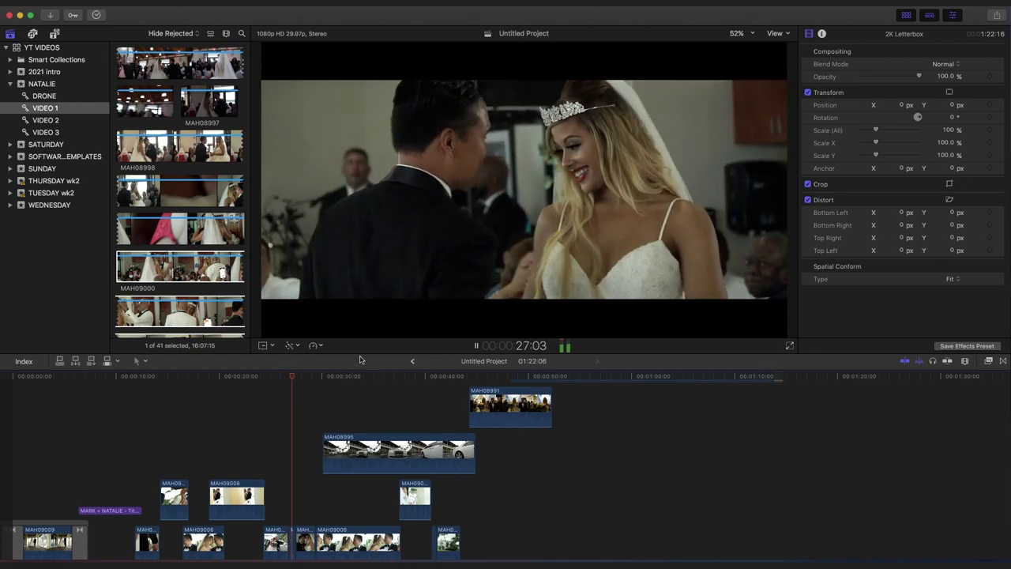
left_click(317, 397)
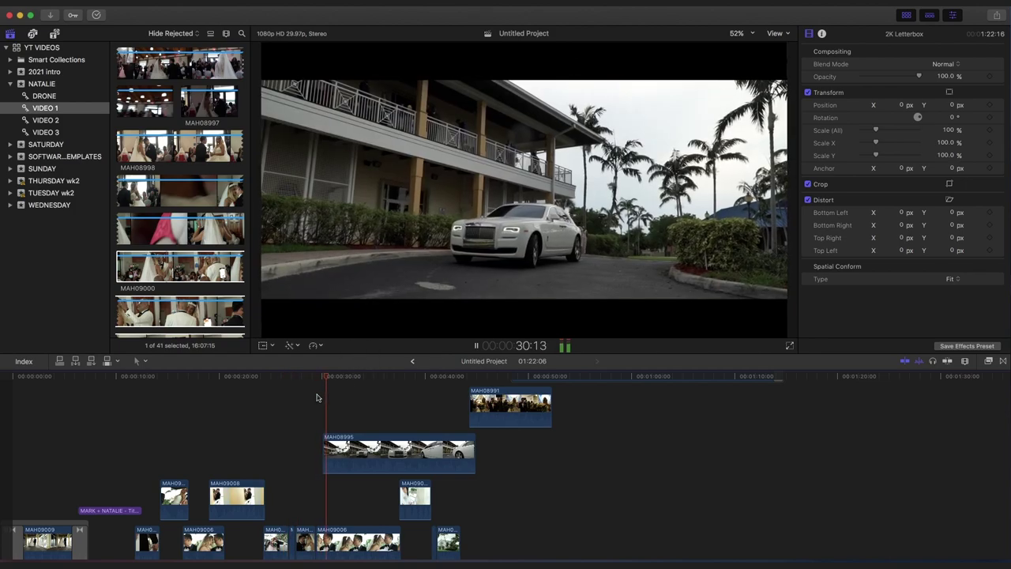
key("space")
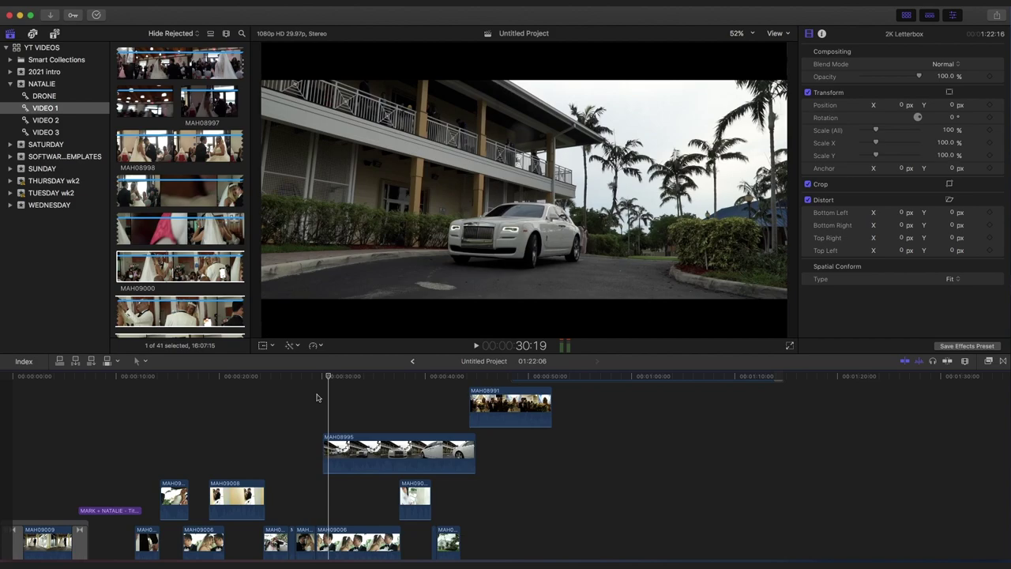
left_click(361, 398)
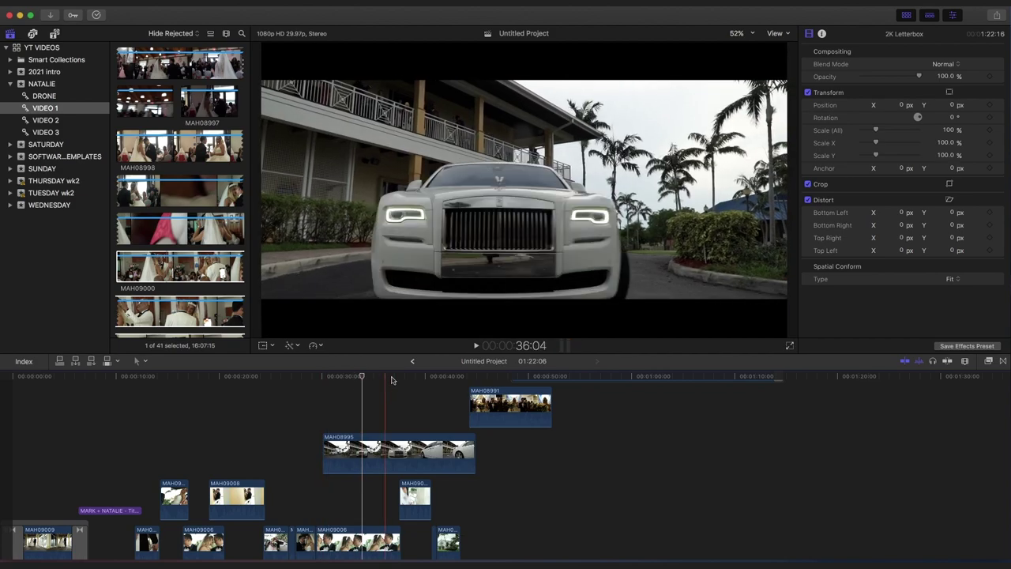
Step: Skim the reception footage in source clips MAH09000, MAH08998 and MAH08996 of the VIDEO 1 collection
left_click(193, 272)
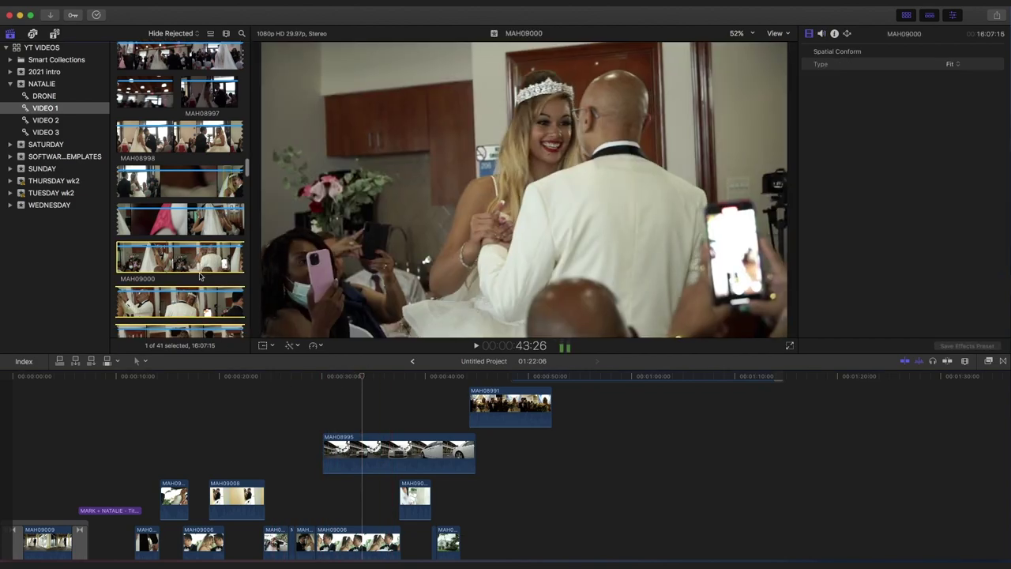
scroll(195, 271, "down", 1)
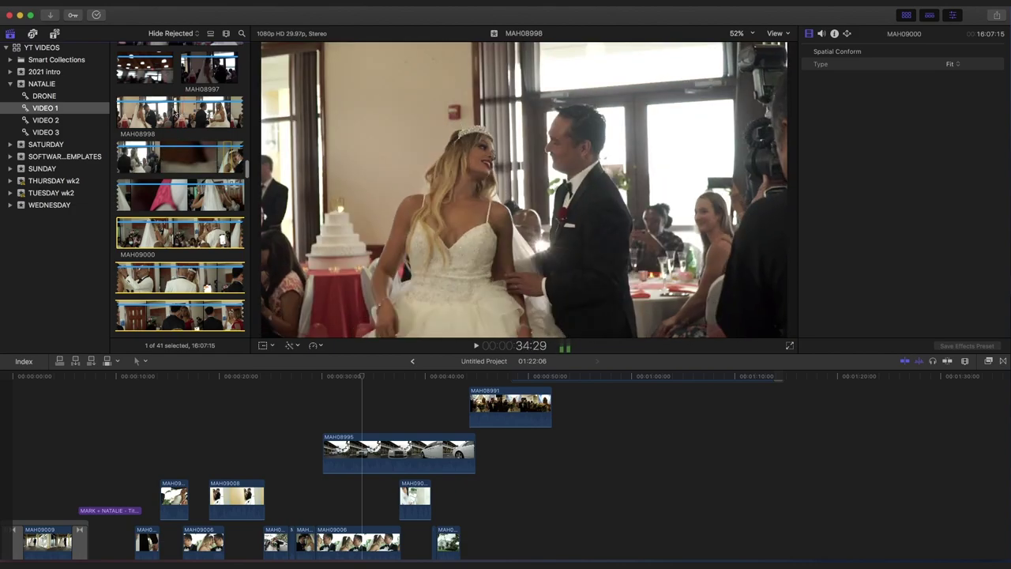
scroll(172, 112, "up", 2)
scroll(167, 111, "up", 2)
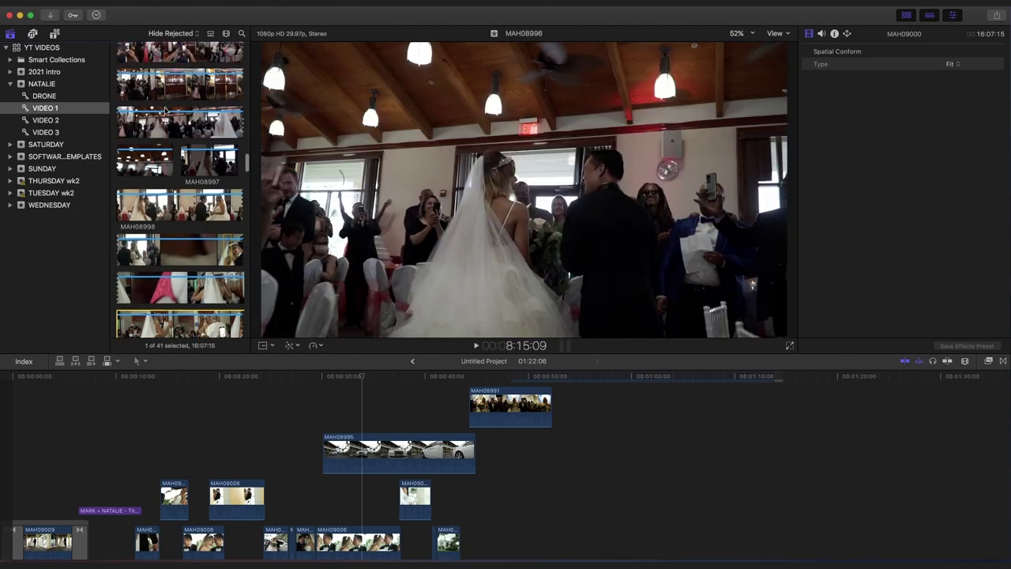
scroll(167, 110, "up", 1)
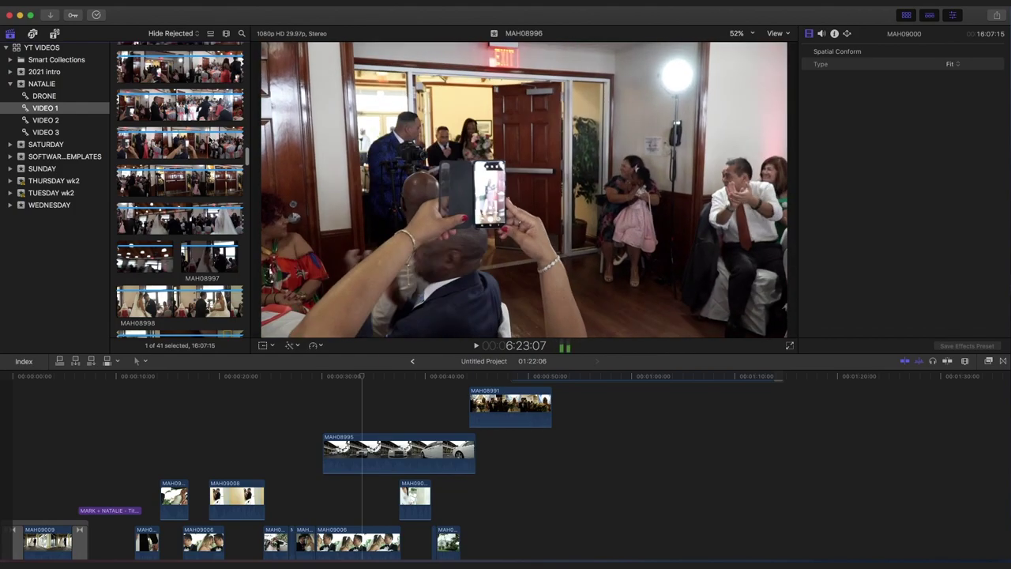
Step: Open the VIDEO 2 collection and play the couple's reception entrance in clip MVI_8575 up to about 9:00
key("Down")
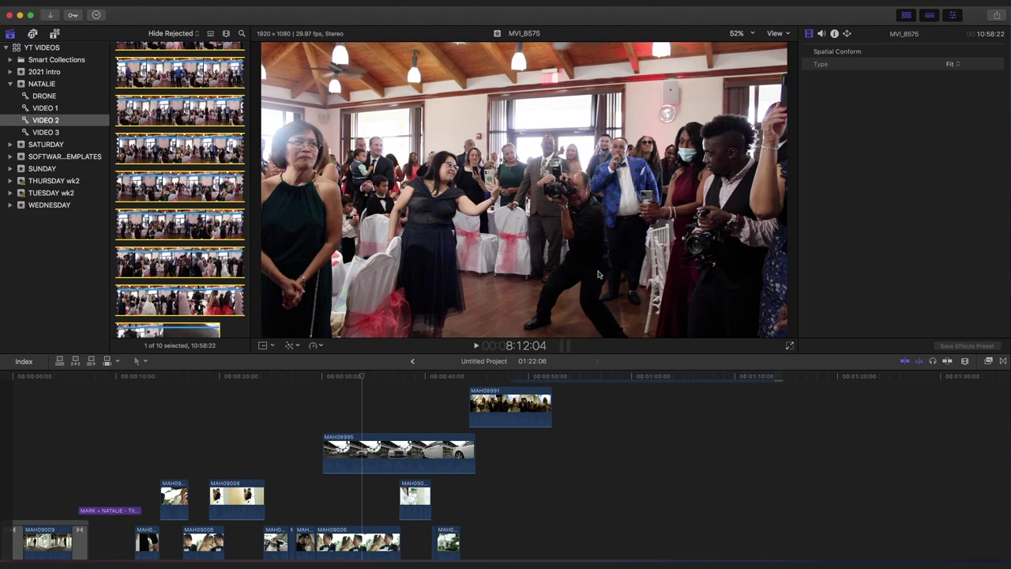
key("space")
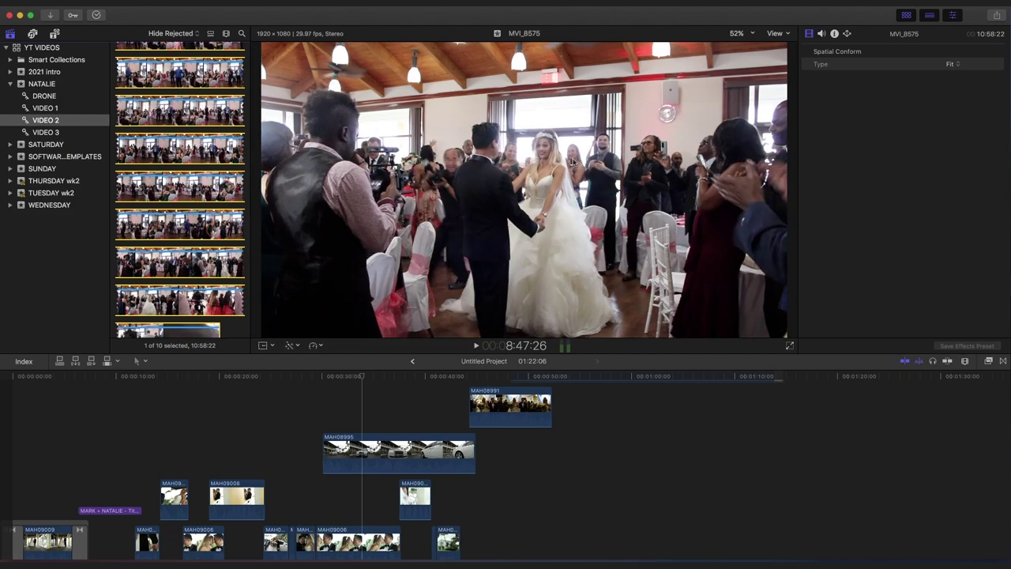
key("space")
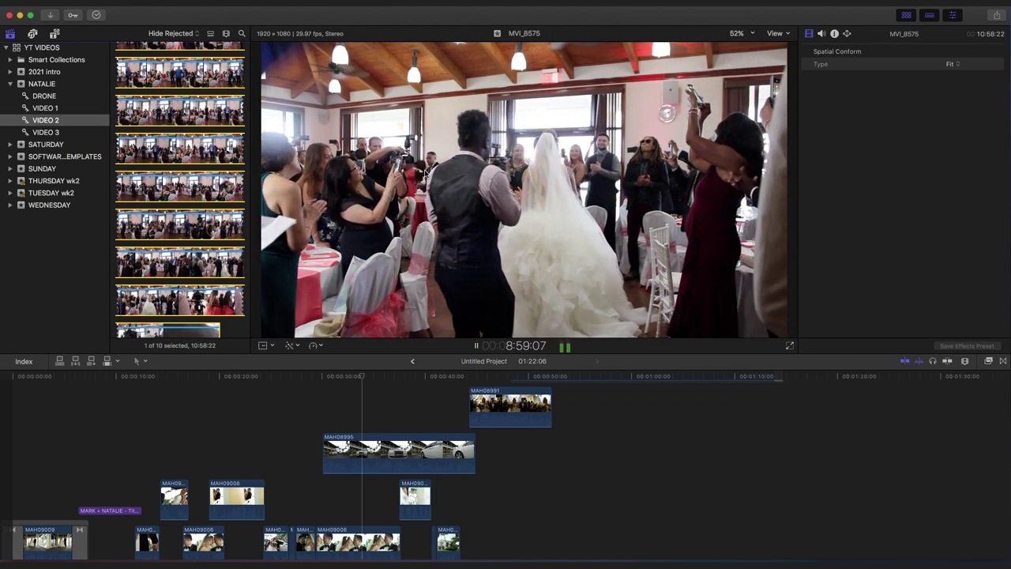
key("space")
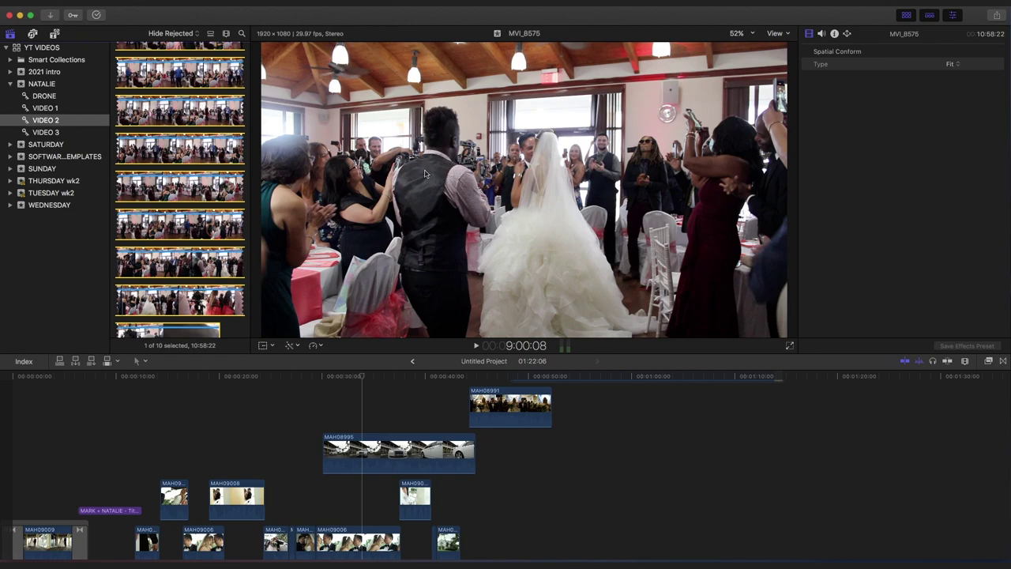
Step: Compare the timeline's car shot and the couple's embrace at about 23 seconds with the source footage in VIDEO 2
left_click(382, 376)
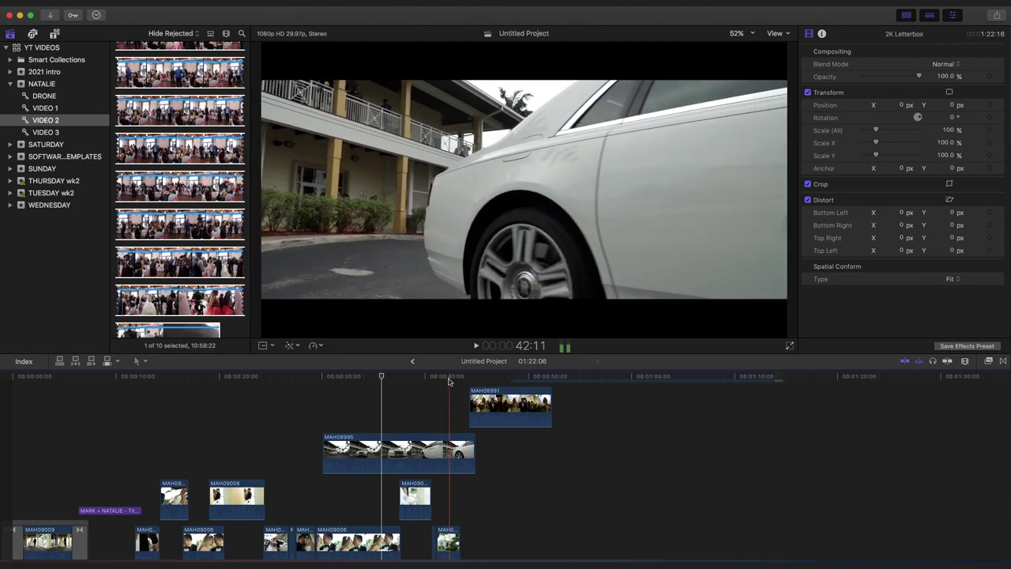
left_click(375, 377)
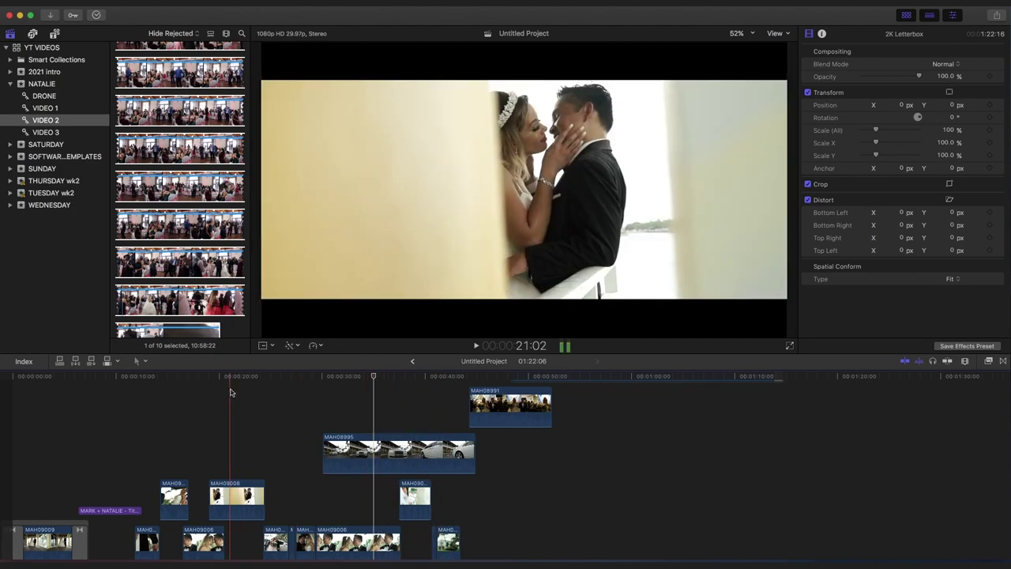
left_click(254, 377)
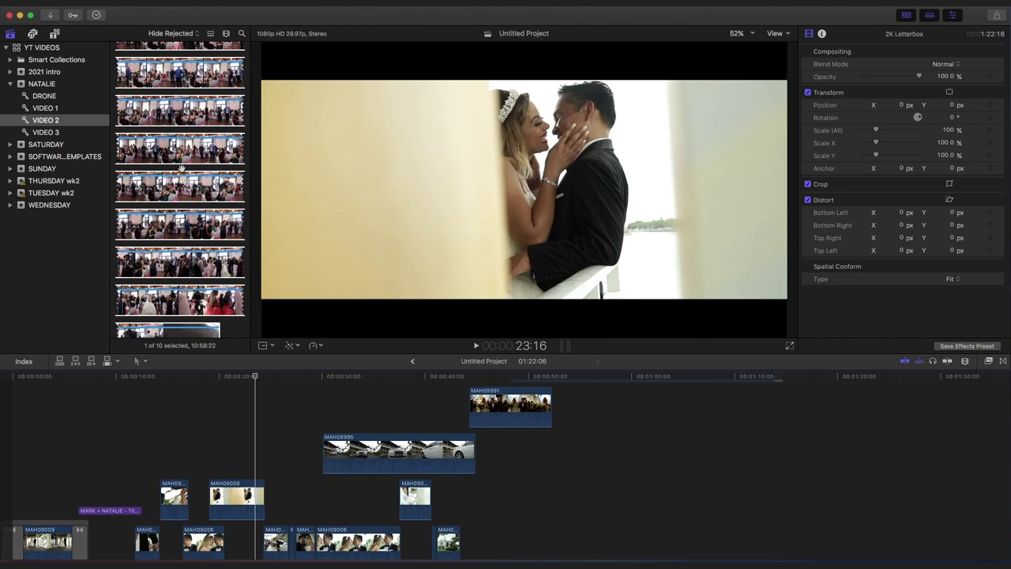
scroll(177, 190, "up", 5)
left_click(166, 227)
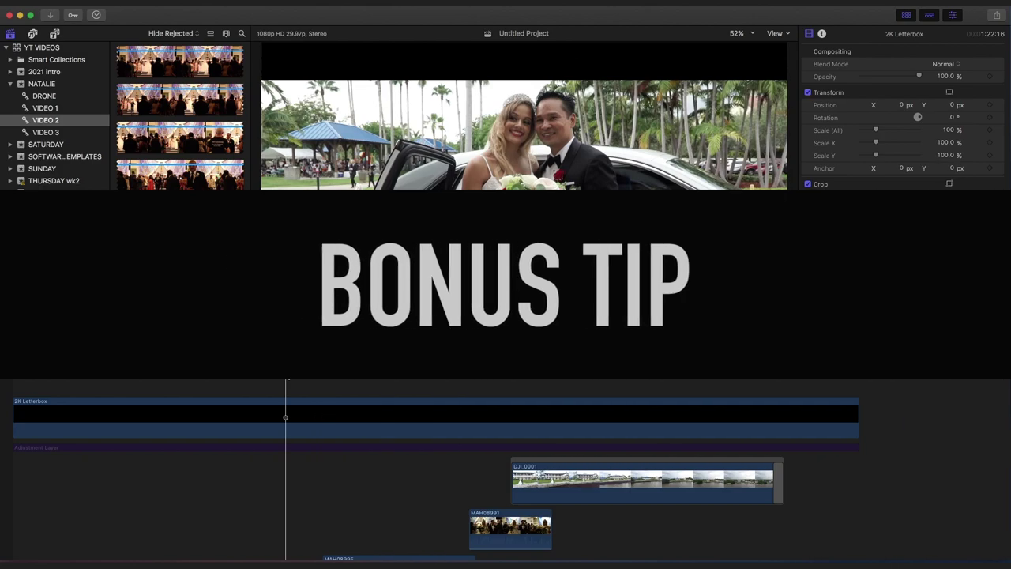
Step: Reveal the source of the couple's embrace clip MAH09008 in the browser
scroll(253, 450, "down", 5)
left_click(232, 481)
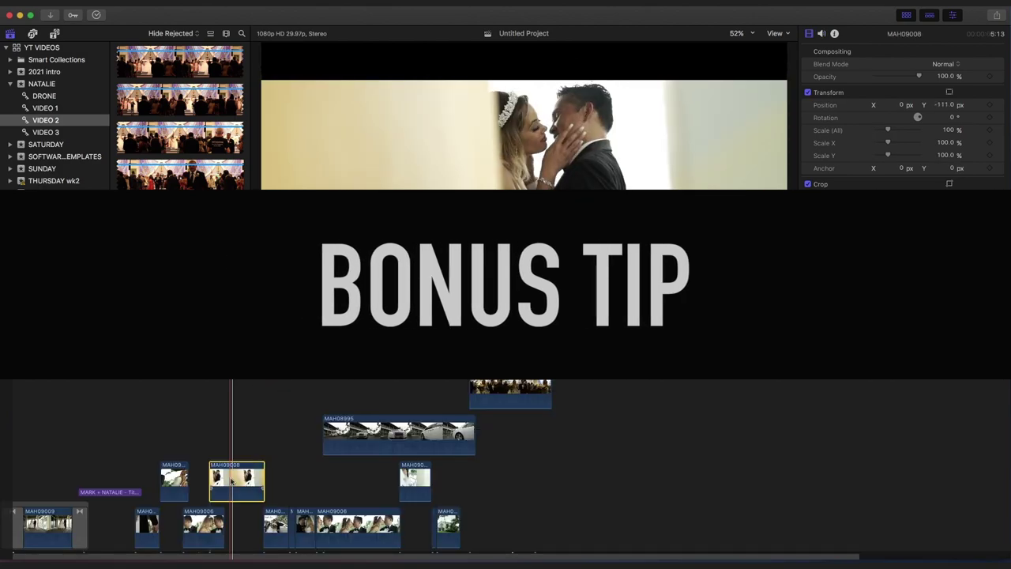
right_click(231, 480)
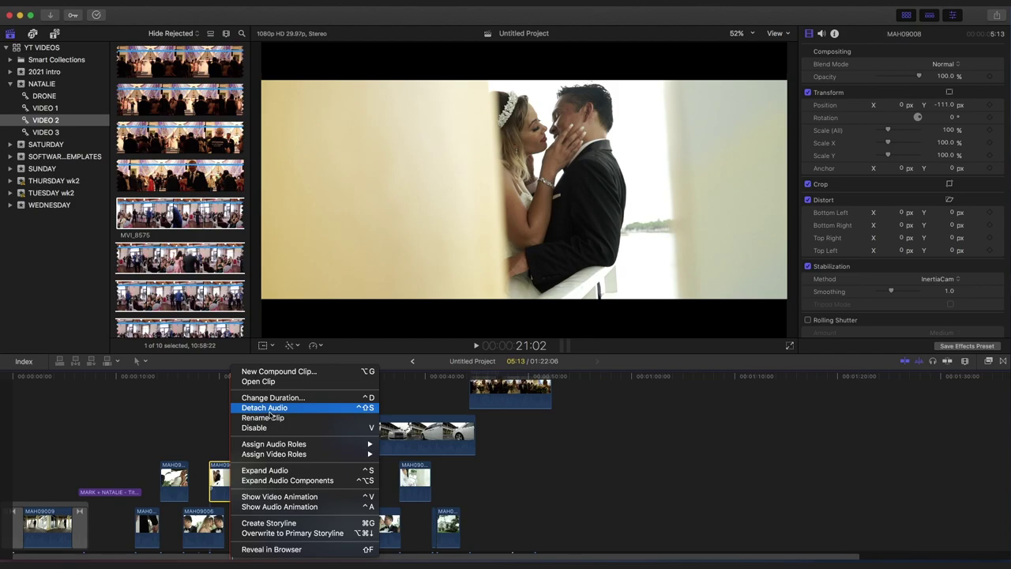
left_click(269, 407)
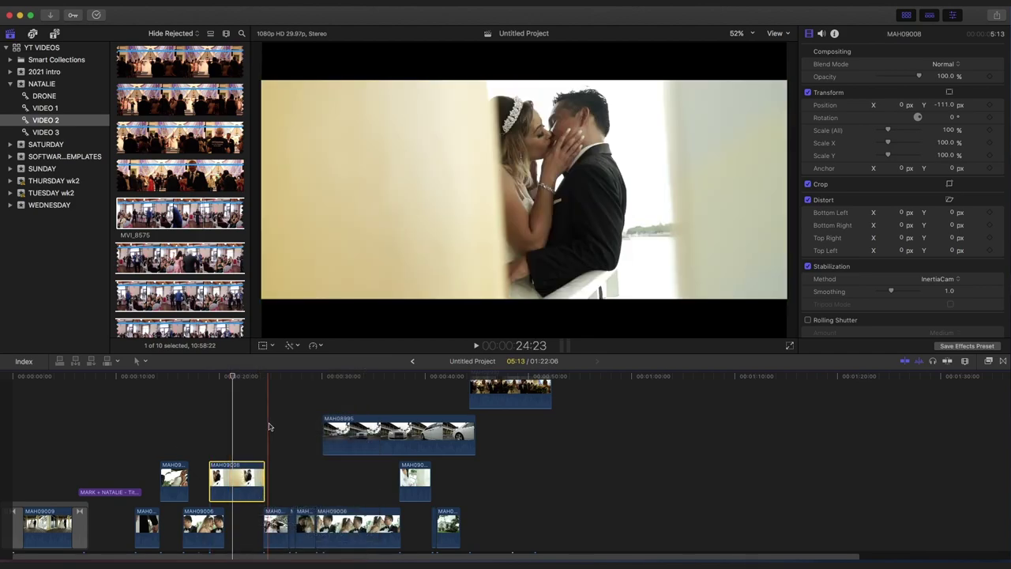
right_click(235, 467)
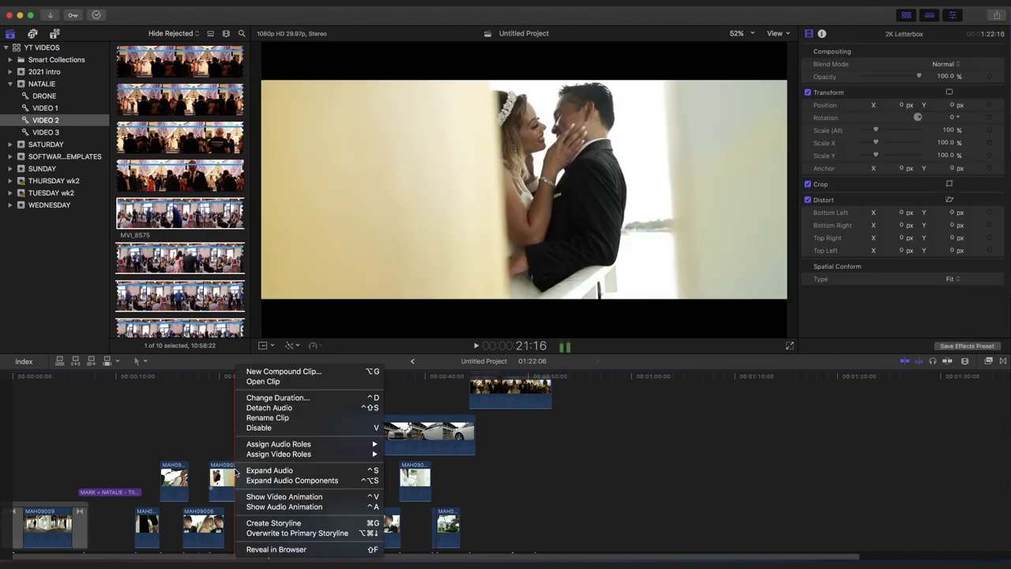
left_click(277, 551)
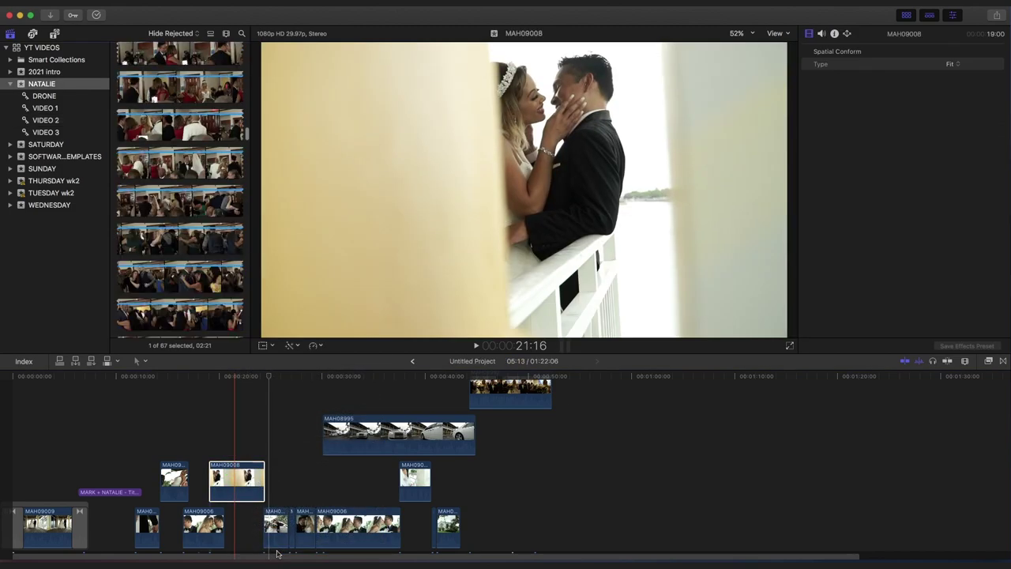
Step: Browse the NATALIE event's source footage, examining the reception clip MAH09000 and the couple's balcony shots in MAH09006
scroll(209, 252, "up", 5)
scroll(209, 253, "up", 10)
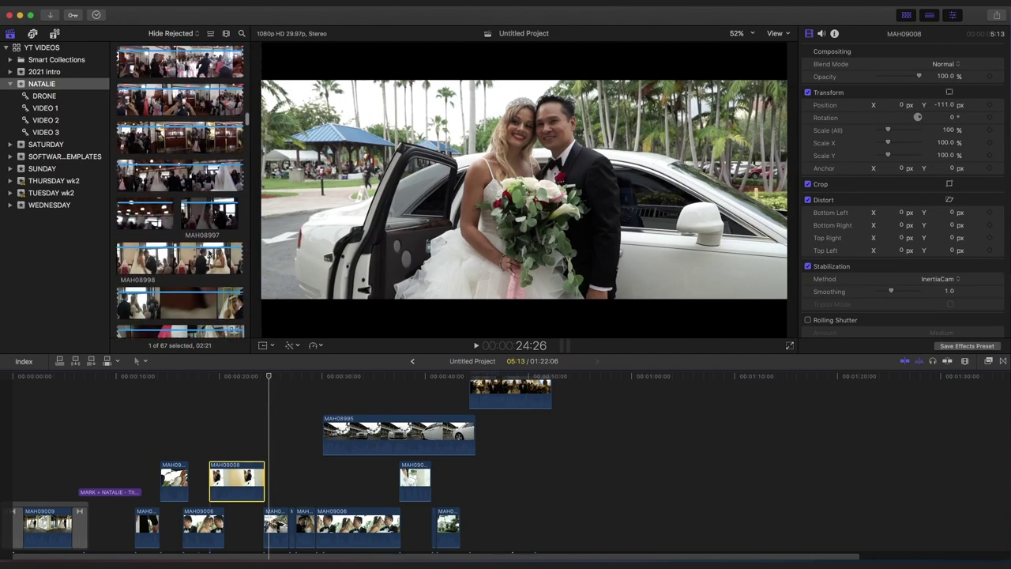
scroll(209, 253, "down", 5)
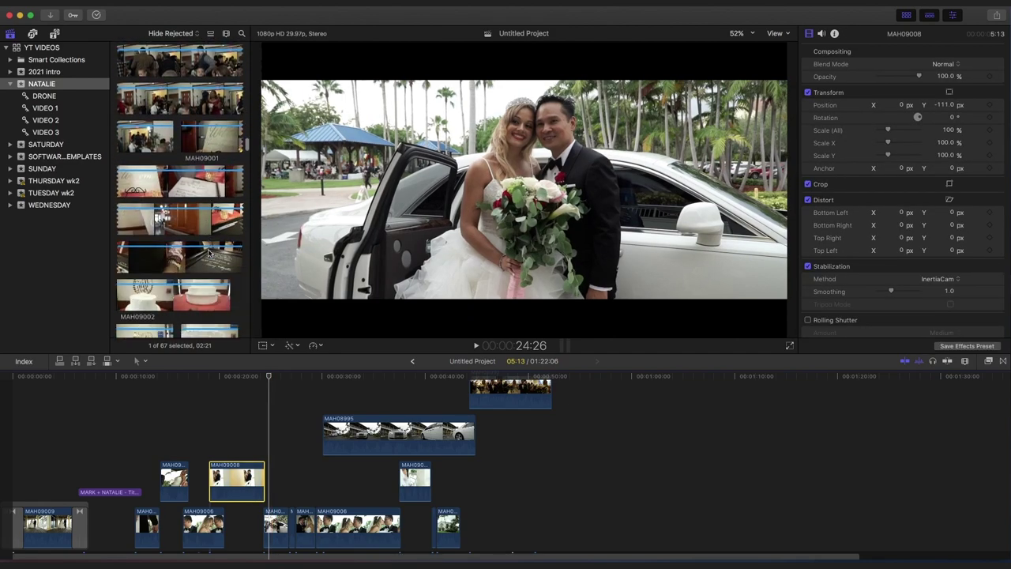
scroll(210, 252, "up", 5)
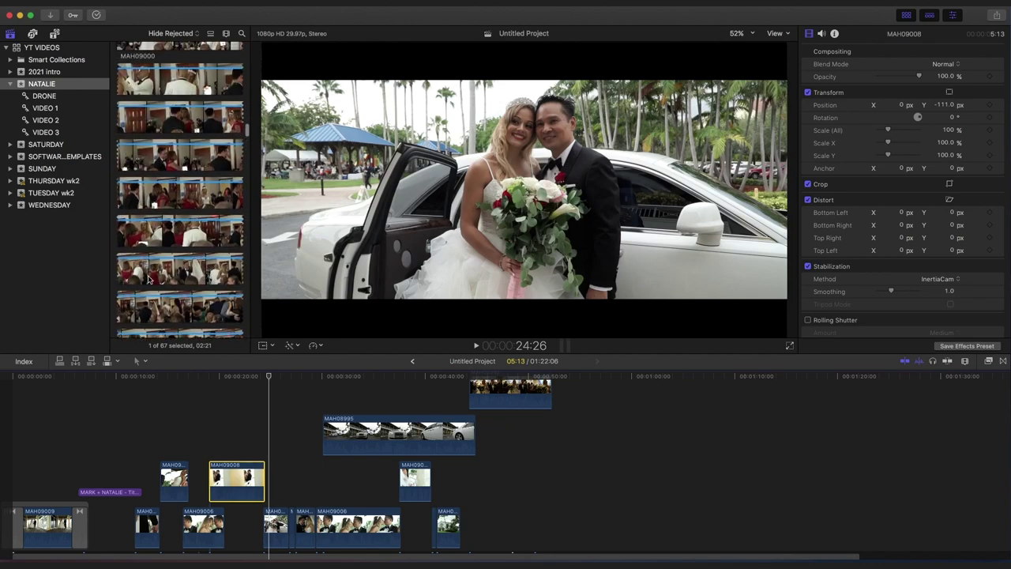
left_click(166, 277)
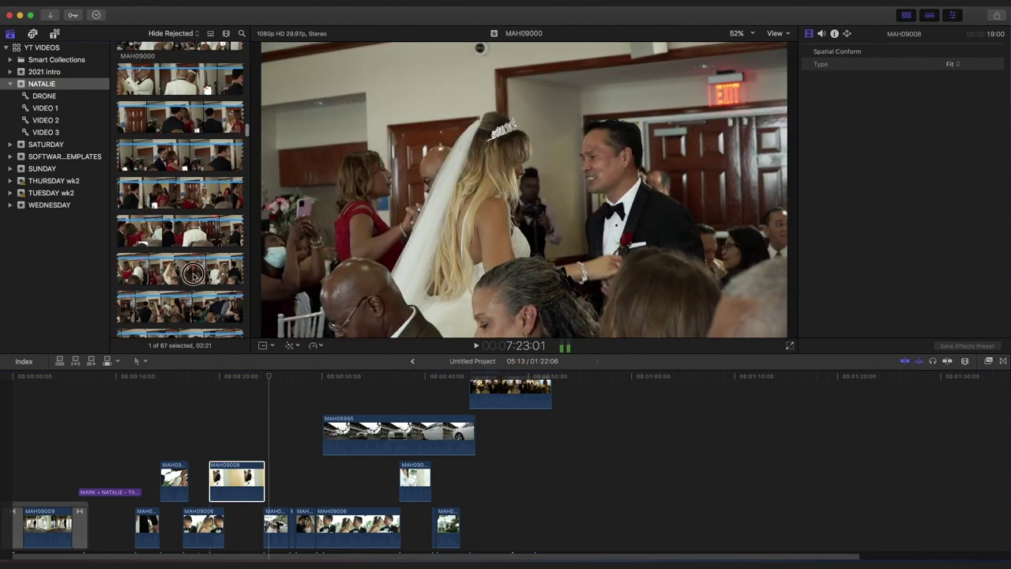
scroll(193, 277, "down", 10)
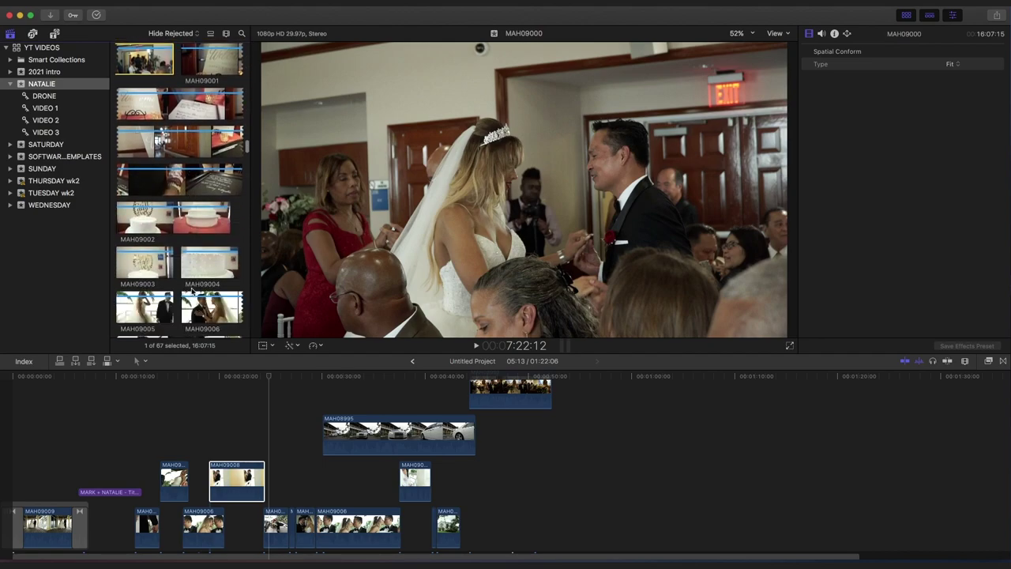
scroll(192, 292, "down", 5)
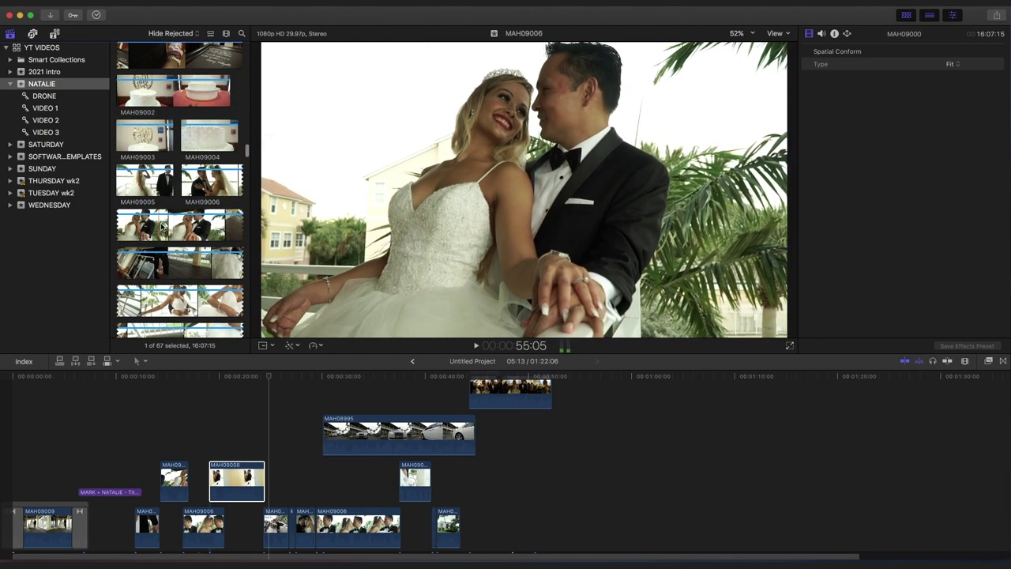
left_click(166, 228)
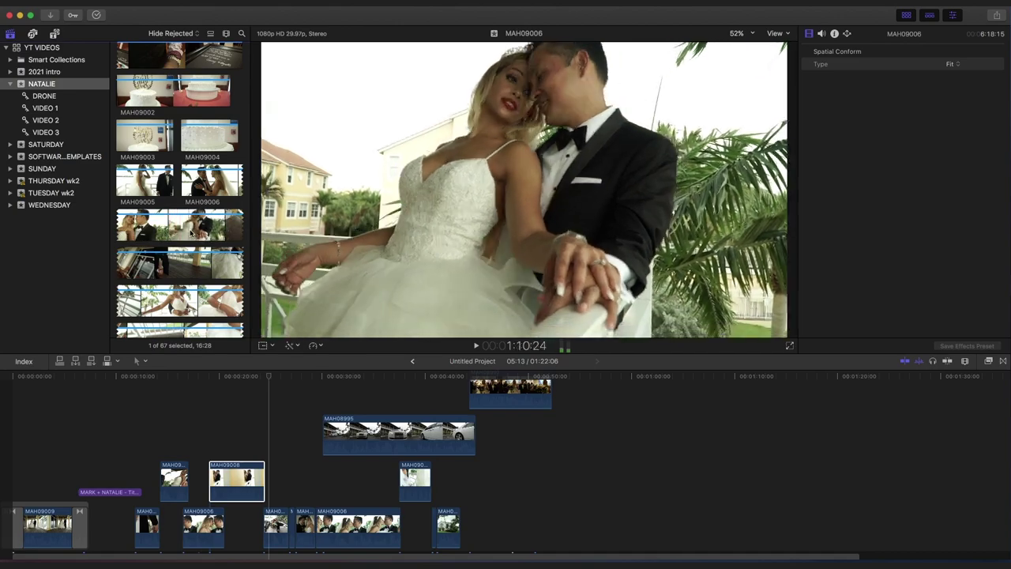
Step: Play the bride's dress and balcony shots in source clip MAH09006 from about 2:19 to 2:25
scroll(181, 236, "down", 1)
scroll(181, 237, "down", 2)
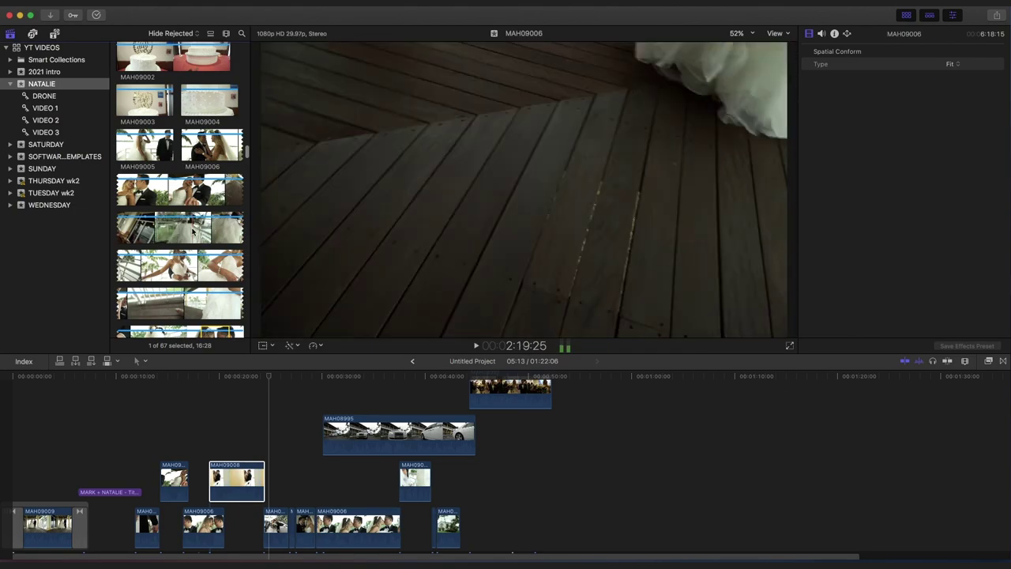
key("space")
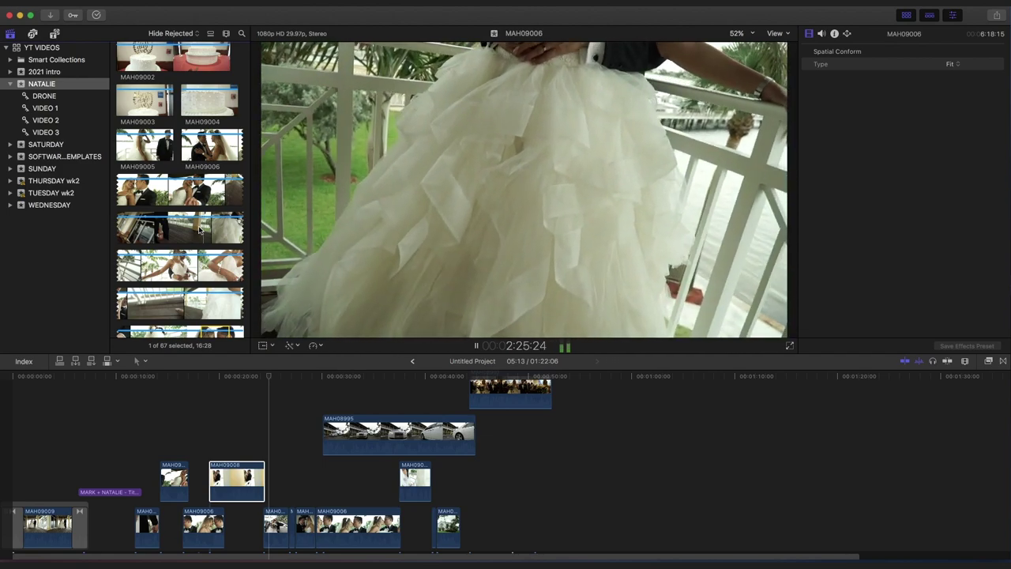
key("space")
Step: Find clip MAH09008 in the NATALIE footage and play the couple's kiss from about 3 seconds in
scroll(156, 281, "down", 3)
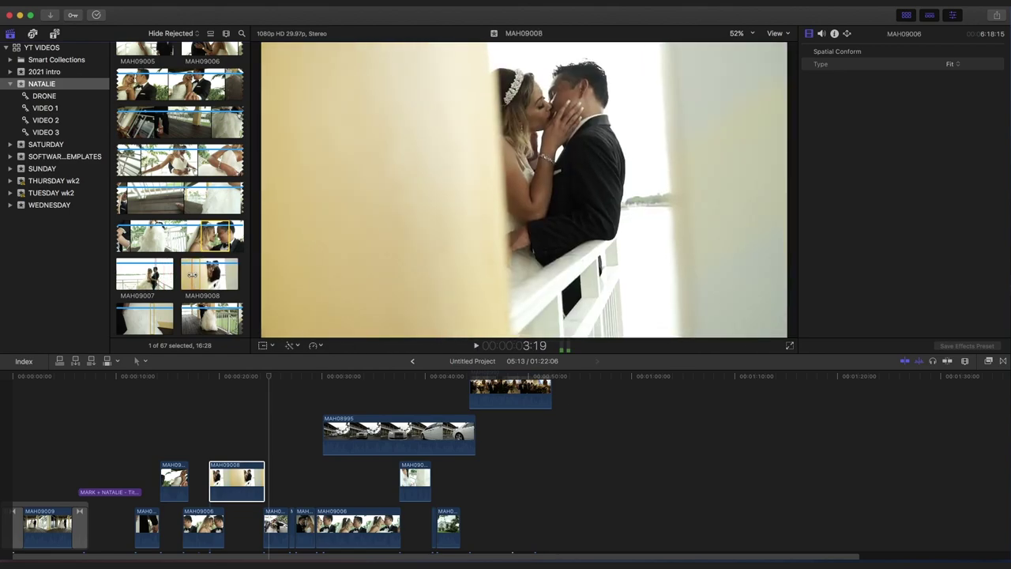
scroll(191, 274, "down", 2)
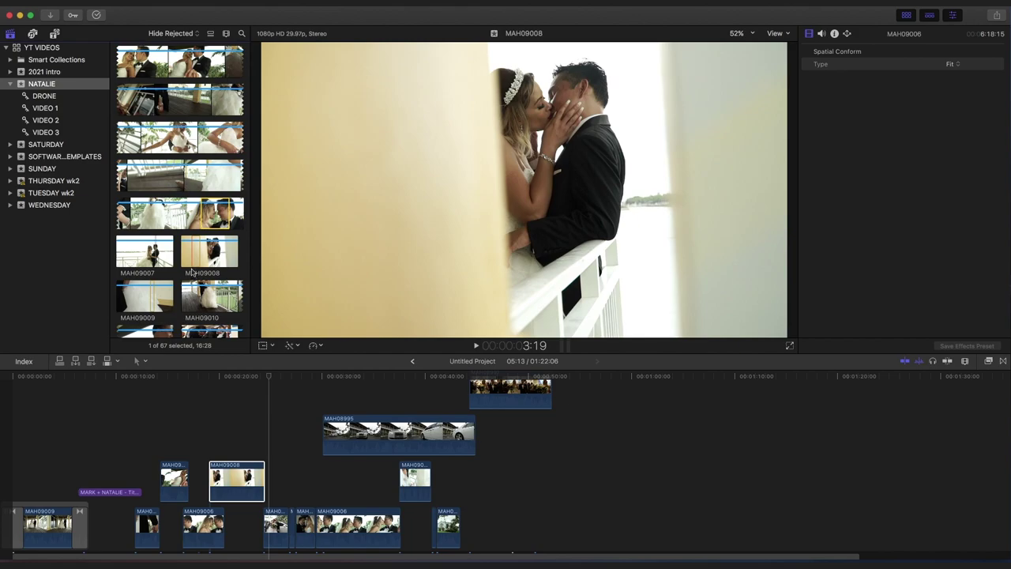
left_click(193, 262)
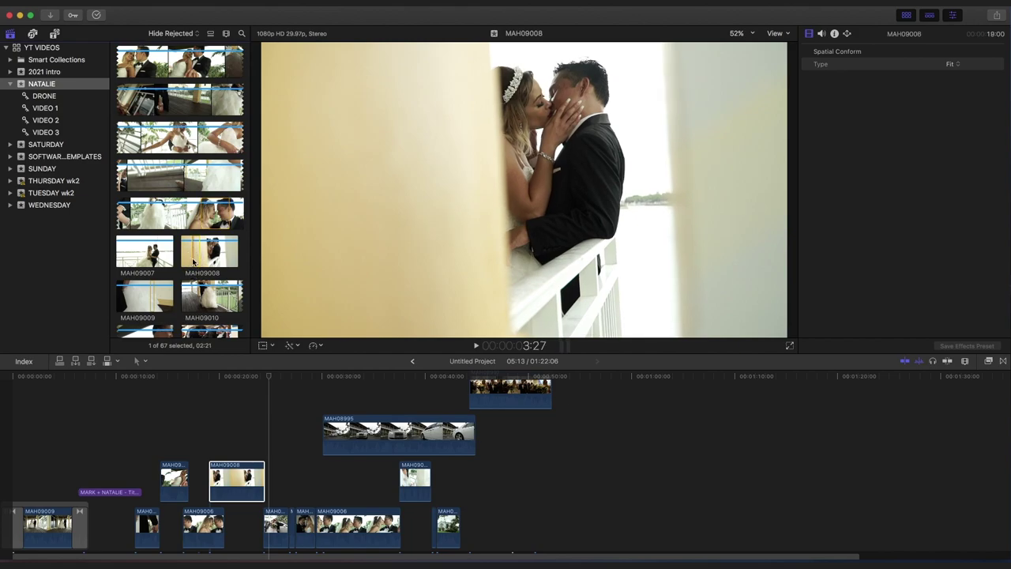
key("space")
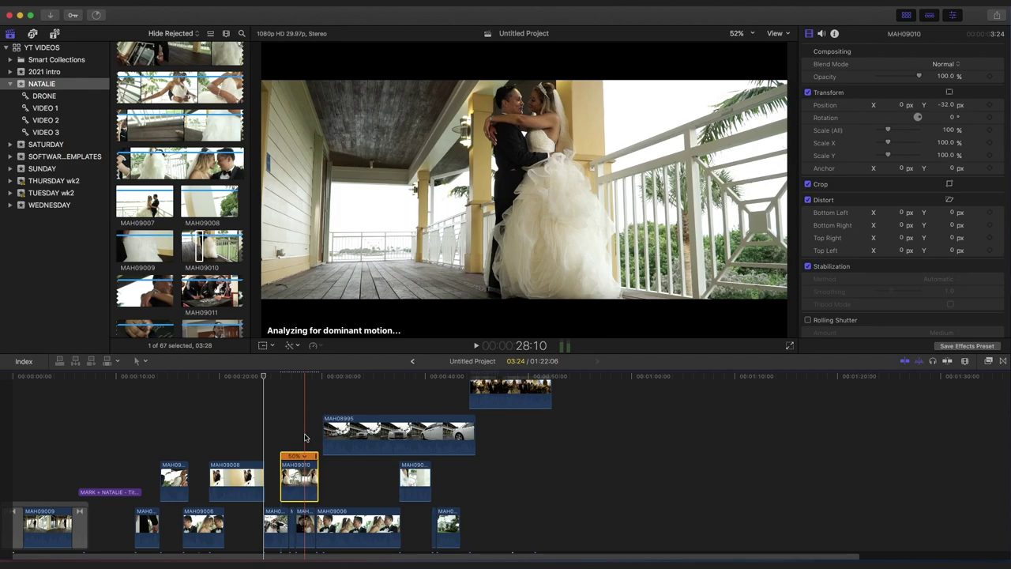
Step: Place the timeline playhead at 27:21 over the slowed MAH09010 clip of the couple embracing
left_click(299, 404)
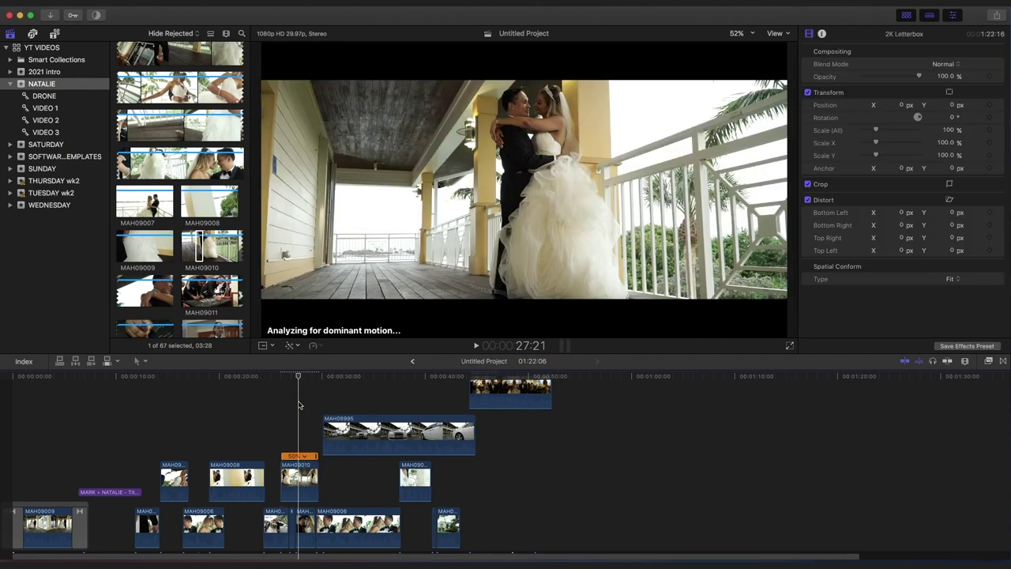
scroll(299, 405, "up", 5)
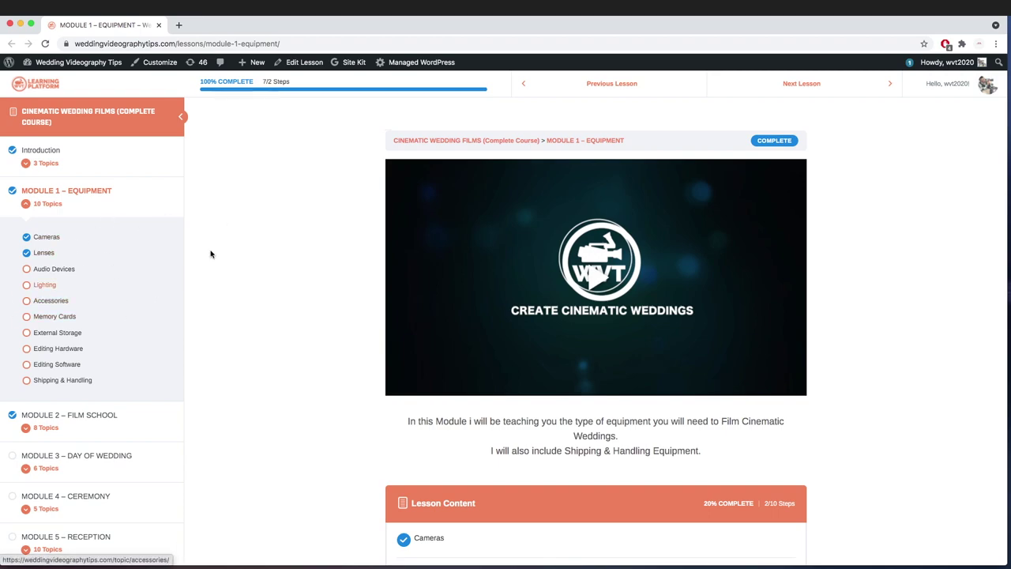
Step: Switch to the wedding videography course in the web browser and open the Lighting topic of Module 1 – Equipment
left_click(43, 286)
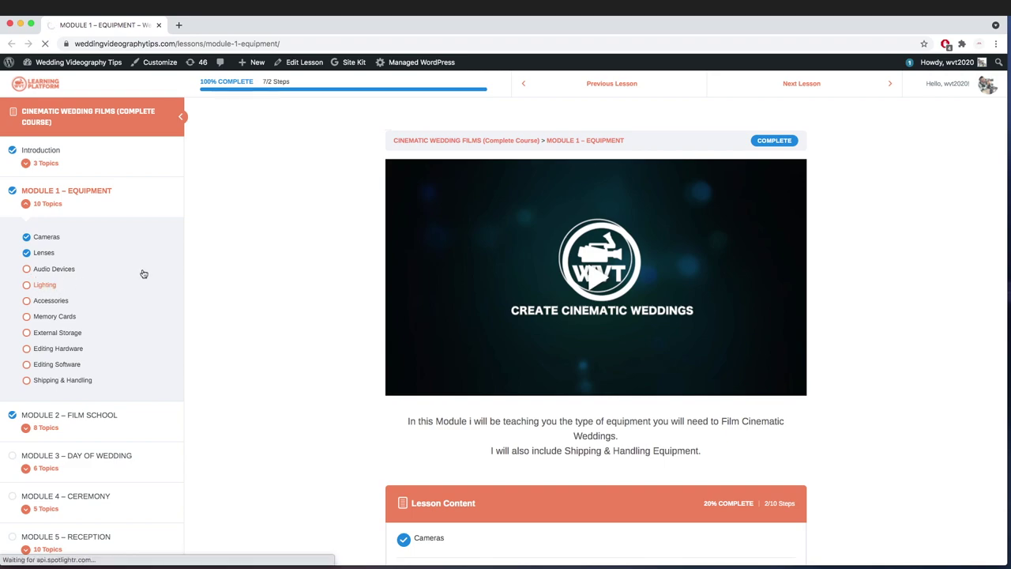
scroll(264, 287, "down", 5)
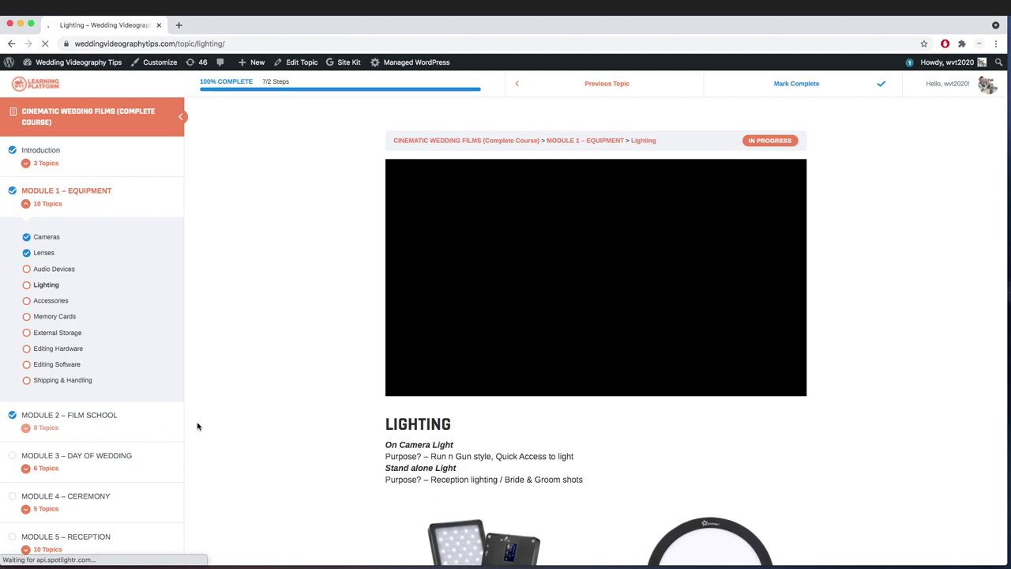
scroll(203, 424, "down", 3)
Step: Expand the Bonuses section of the course outline and view its topics
scroll(124, 473, "down", 4)
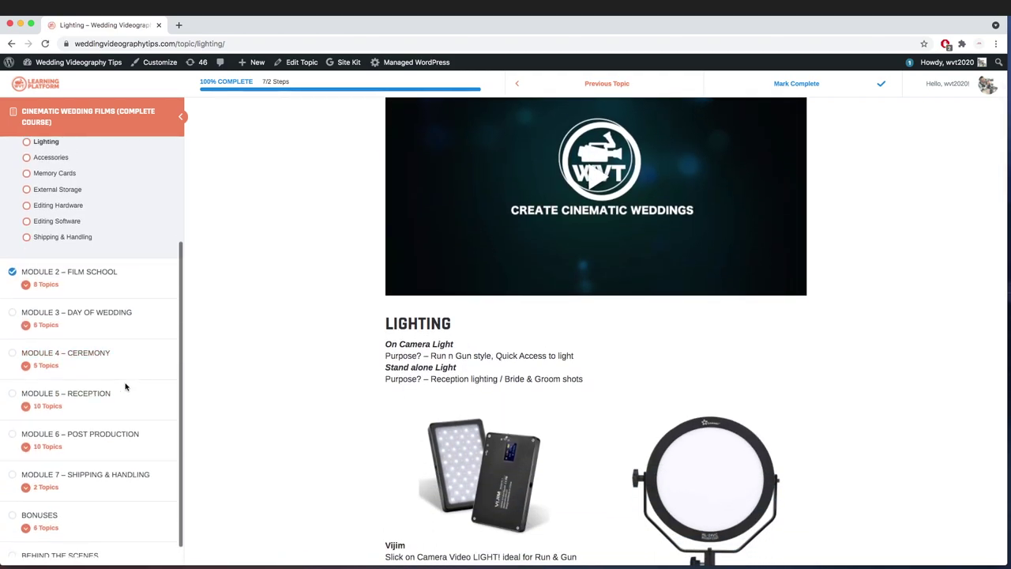
scroll(36, 501, "down", 1)
left_click(26, 514)
scroll(47, 503, "down", 4)
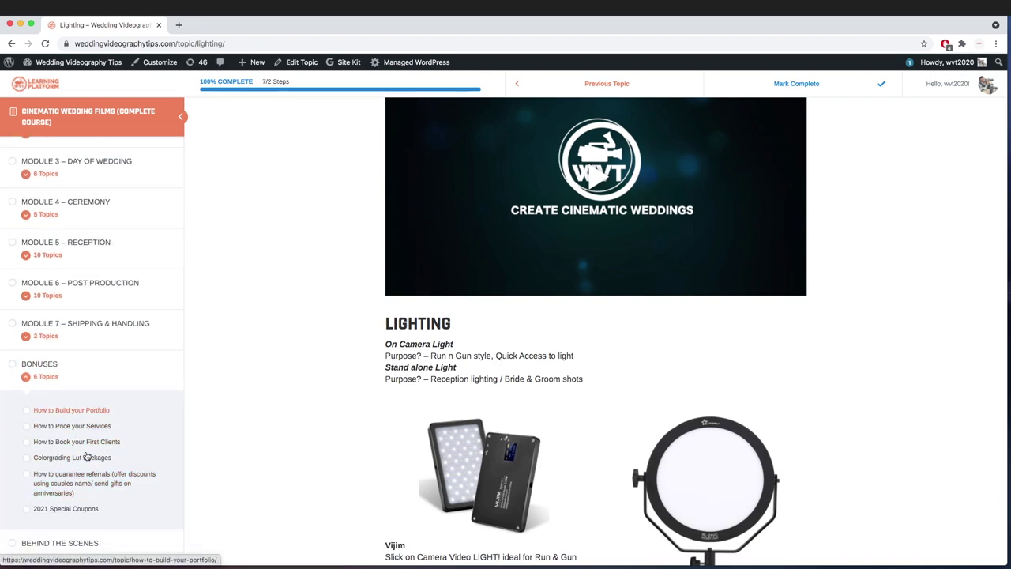
Step: Look through the Lighting topic's recommended lights and Reception Lights section, returning to the topic's intro video
scroll(376, 377, "down", 7)
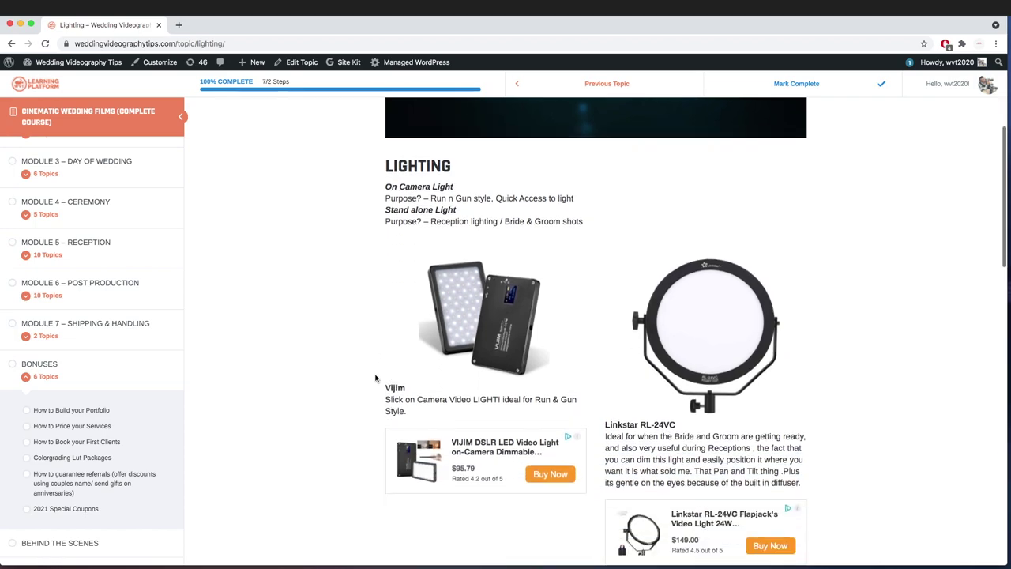
scroll(379, 383, "up", 8)
scroll(379, 383, "down", 15)
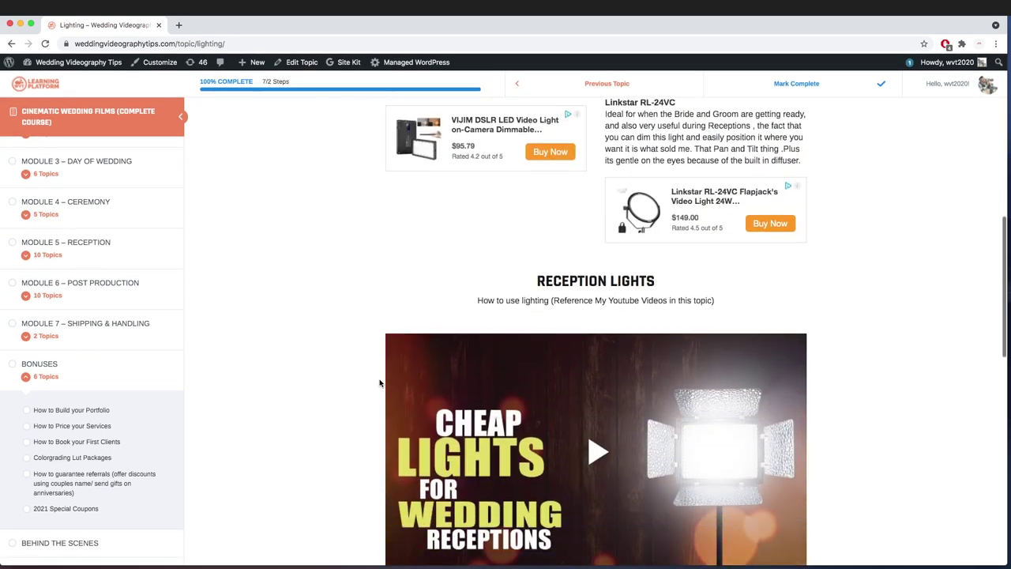
scroll(380, 383, "up", 10)
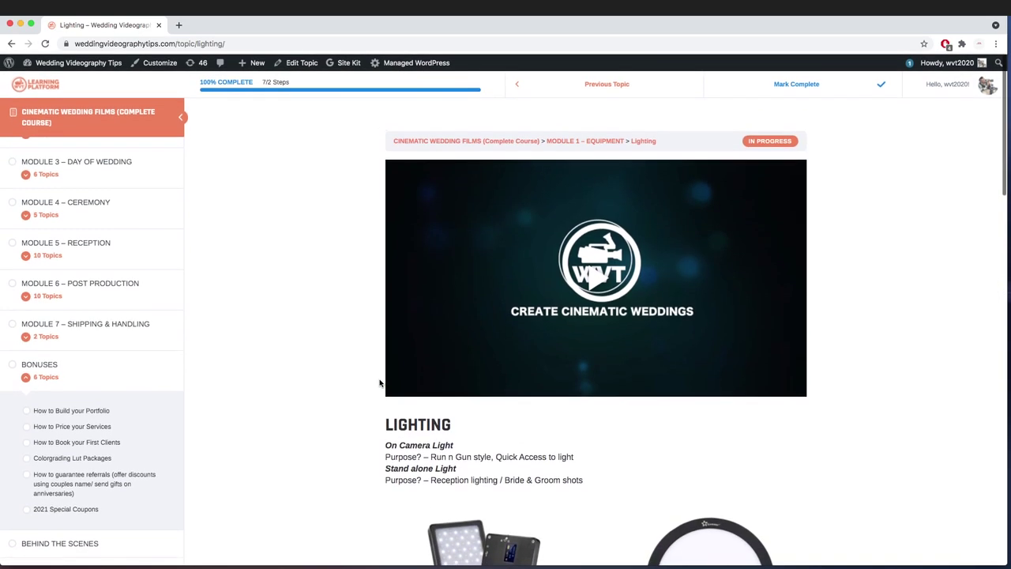